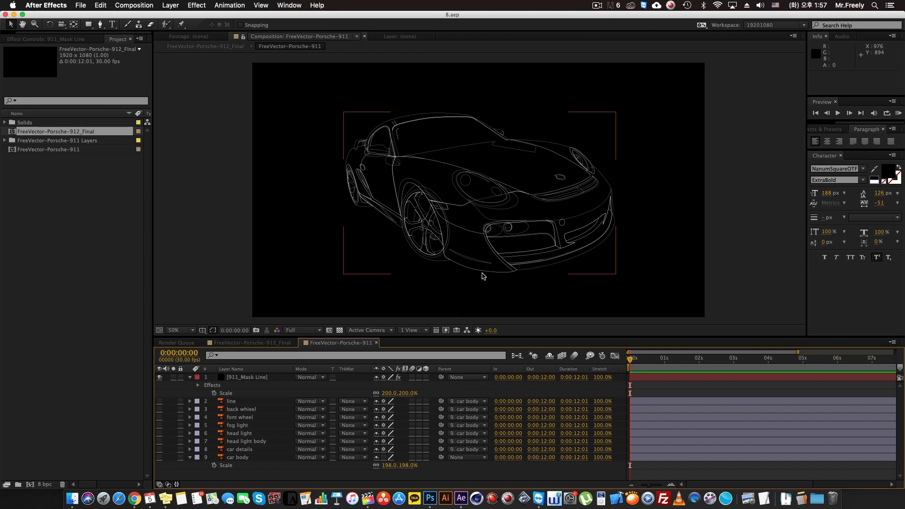
left_click(475, 294)
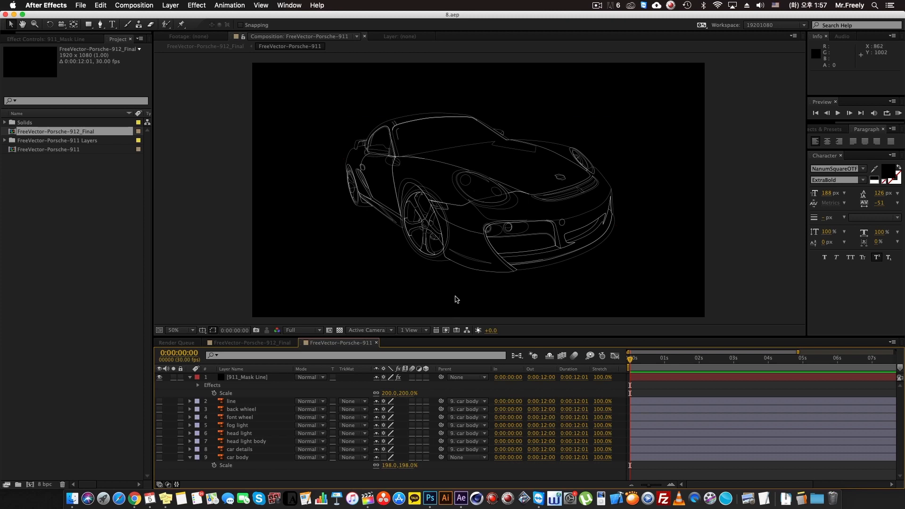
left_click(369, 240)
left_click(521, 307)
- Switch to Chrome and get a new Google tab ready for a search
left_click_drag(904, 24, 378, 106)
type("www.")
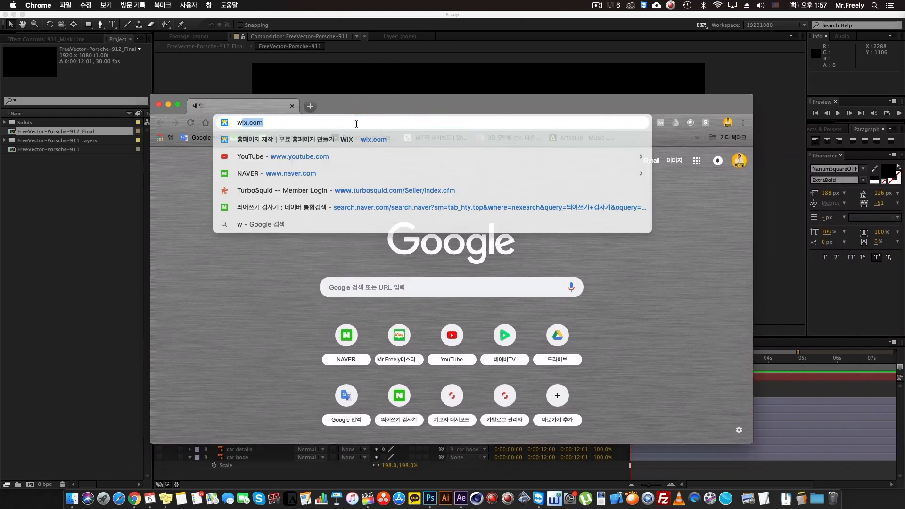
type("google")
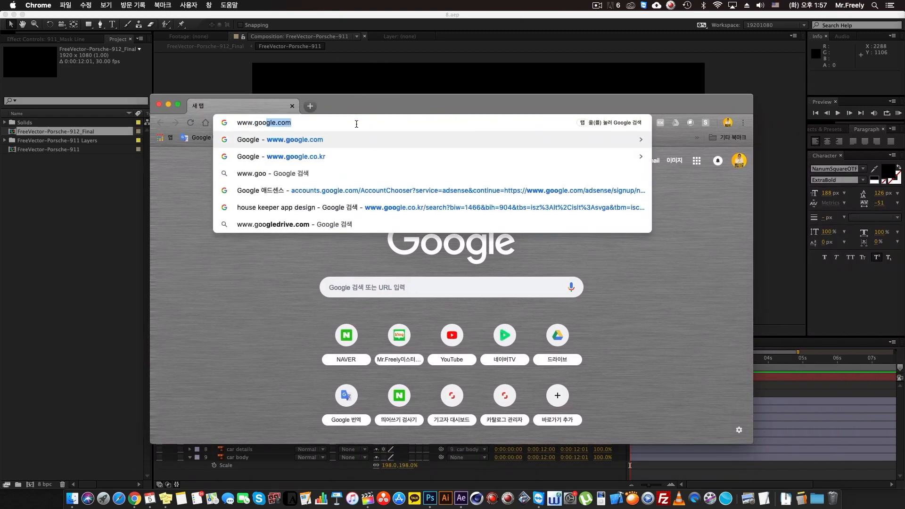
left_click(405, 292)
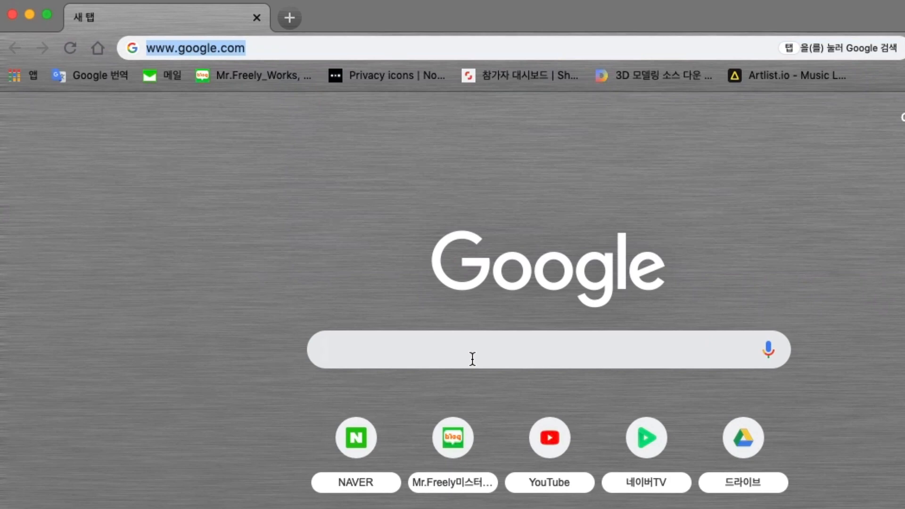
- Enter "free license" as the beginning of the Google search query
type("free download")
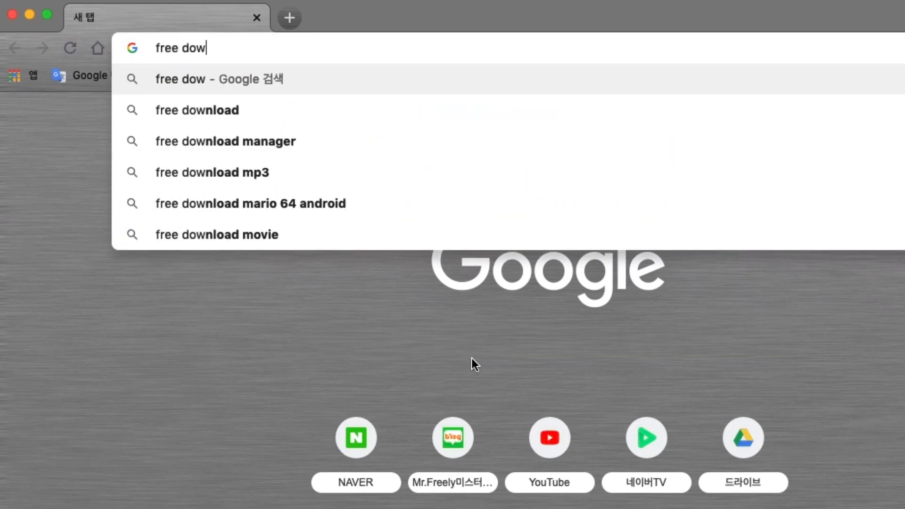
key("BackSpace")
key("BackSpace")
key("BackSpace")
key("BackSpace")
key("BackSpace")
key("BackSpace")
key("BackSpace")
key("BackSpace")
type("lecense")
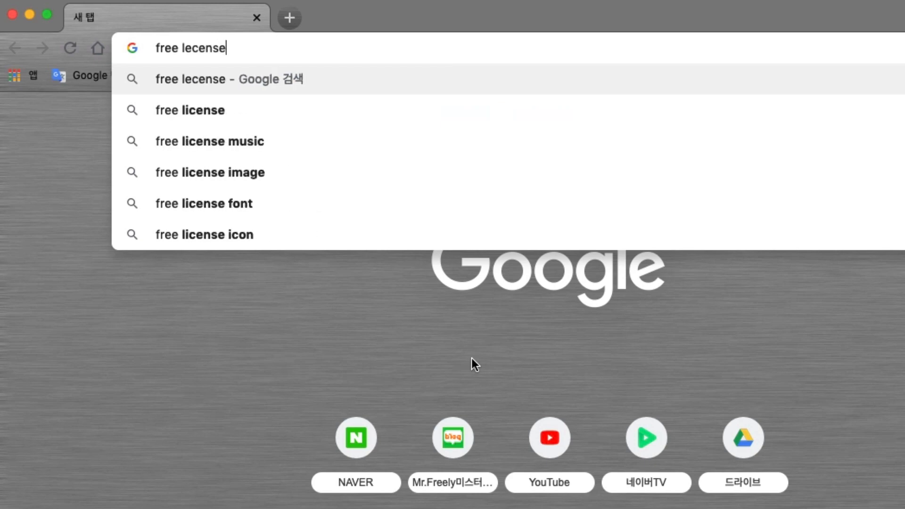
key("Down")
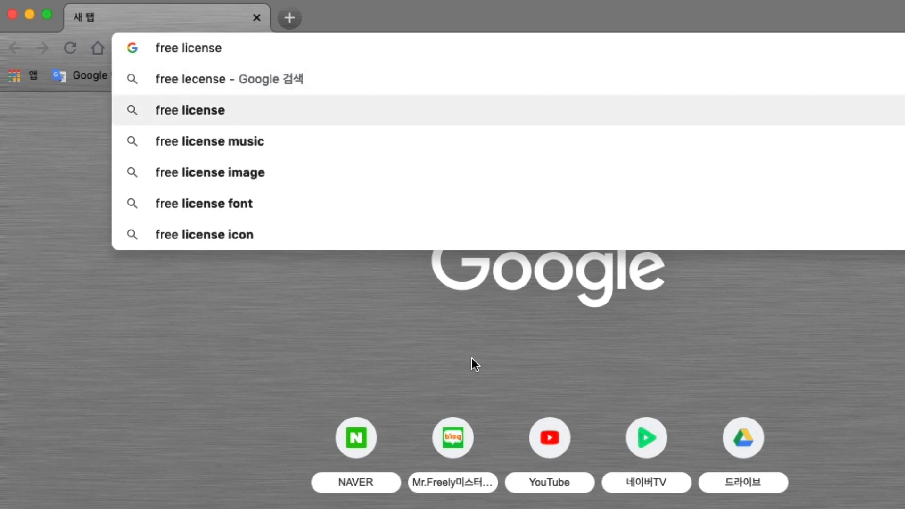
- Extend the query with "sound file" and run the search with the corrected spelling "free license sound file"
type("asd")
key("BackSpace")
key("BackSpace")
key("BackSpace")
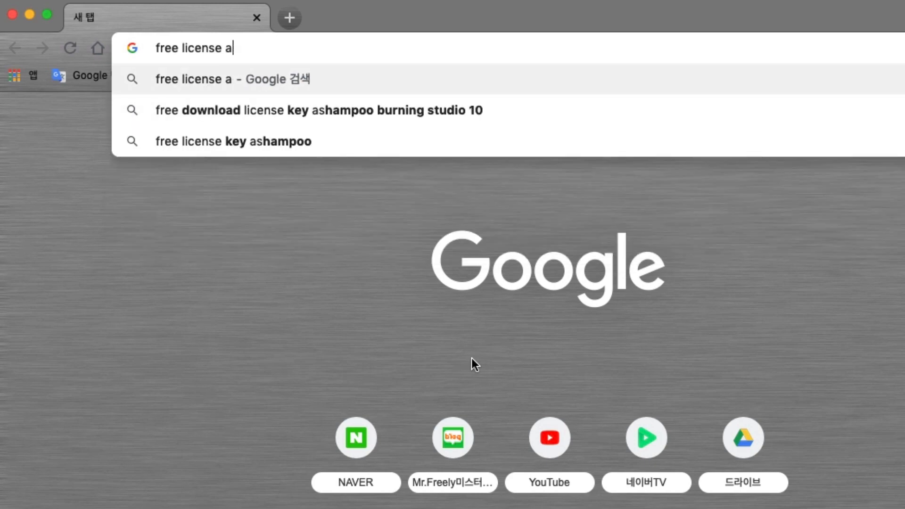
type("sound")
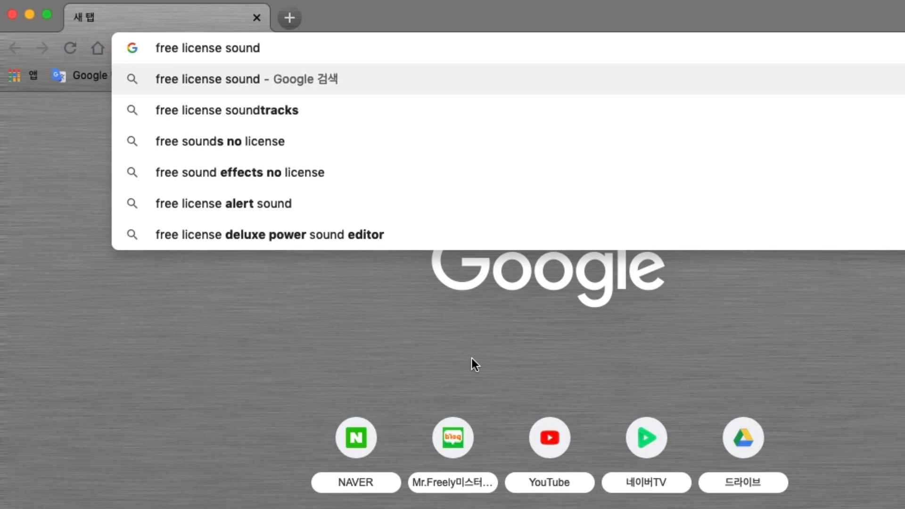
type("file")
key("Return")
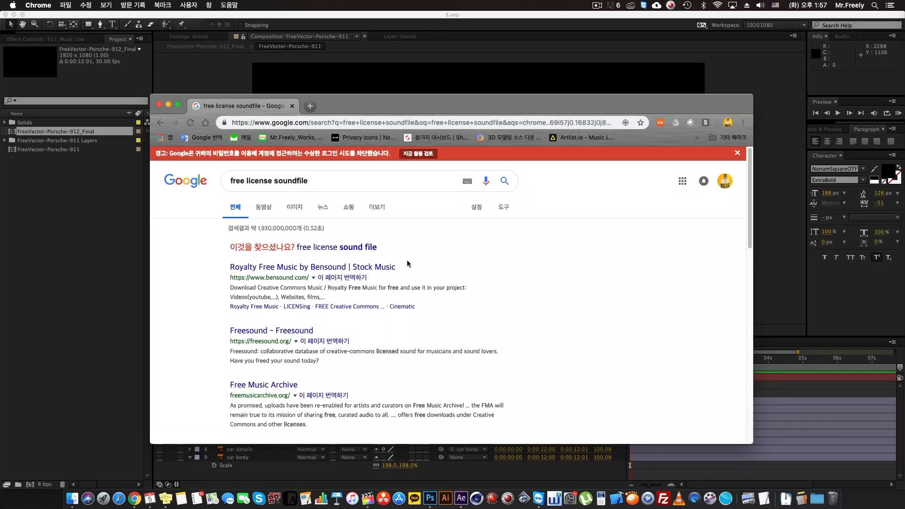
left_click(372, 249)
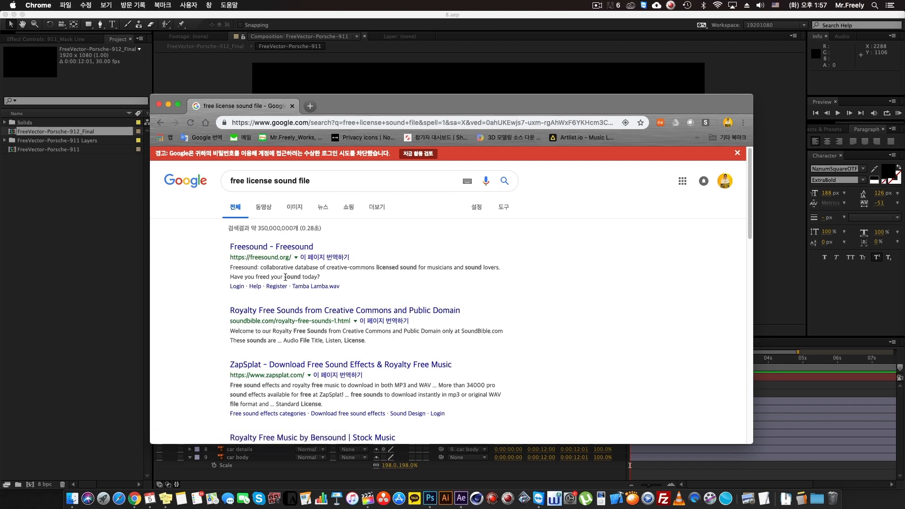
- Look through the Google results for websites offering free licensed sound files and music
scroll(490, 316, "down", 3)
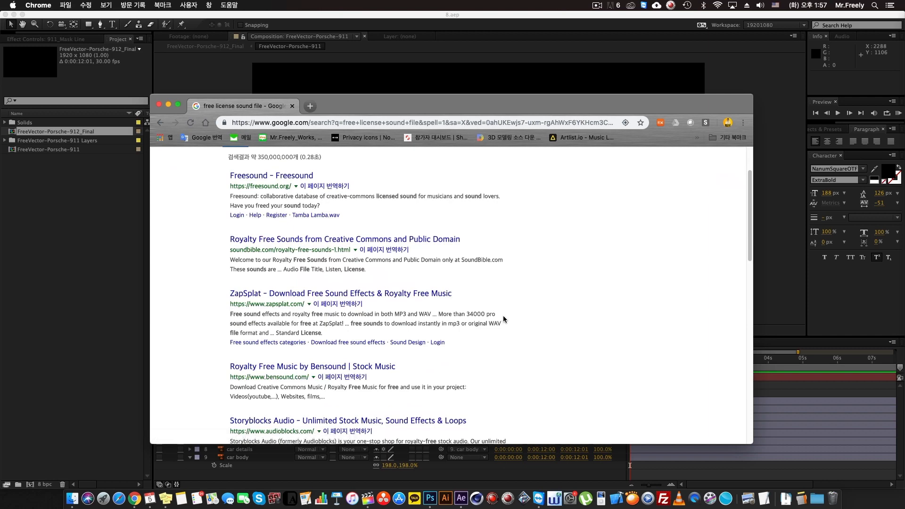
scroll(376, 289, "up", 3)
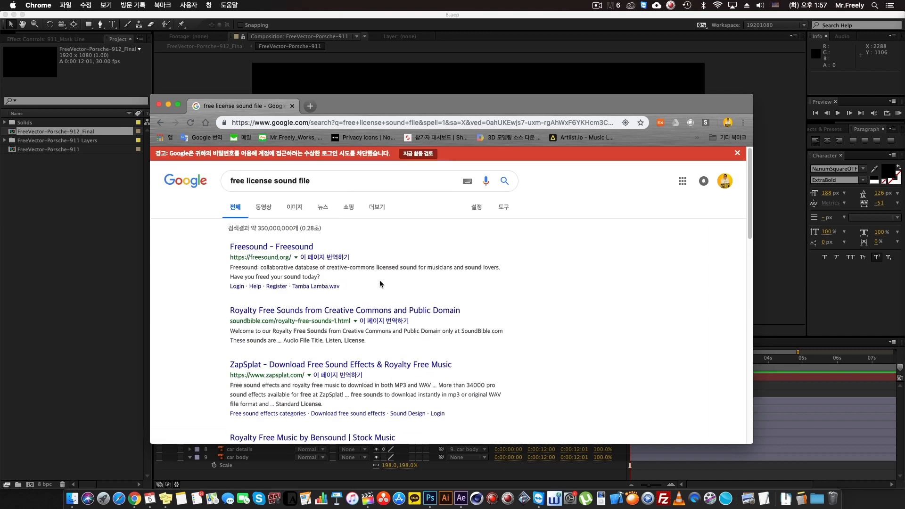
scroll(500, 283, "down", 6)
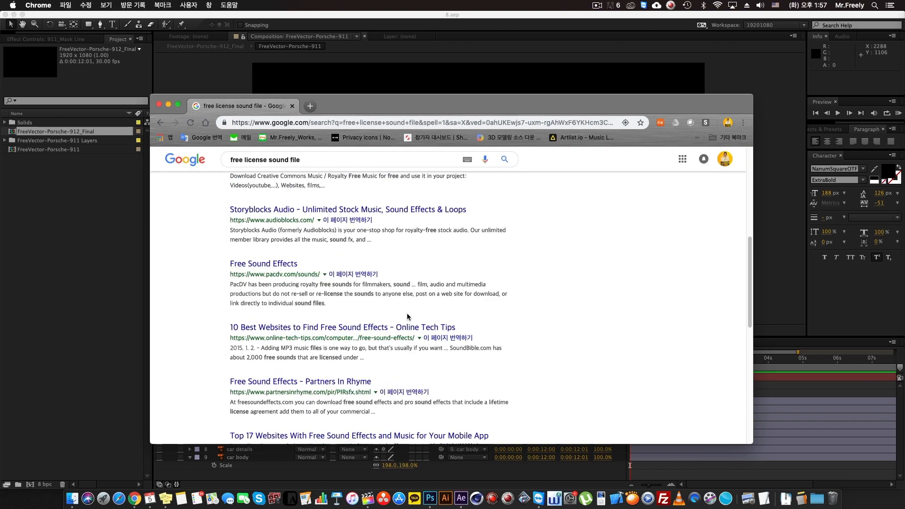
scroll(311, 325, "down", 3)
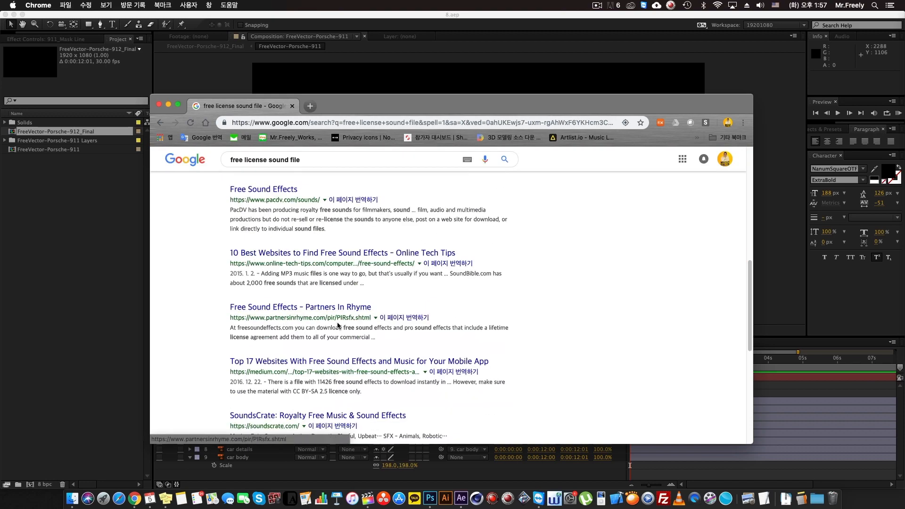
scroll(358, 324, "up", 10)
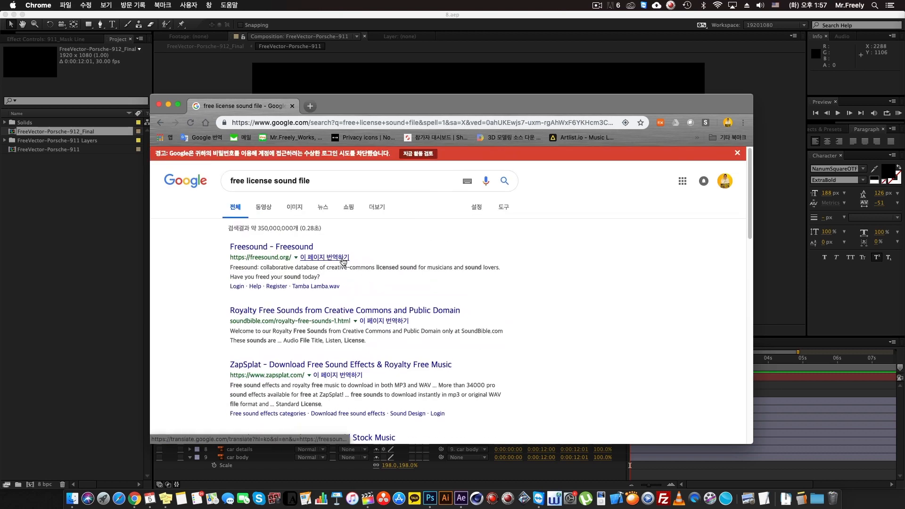
- Open YouTube in a new browser tab and go to the account's Creator Studio (크리에이터 스튜디오)
left_click(310, 108)
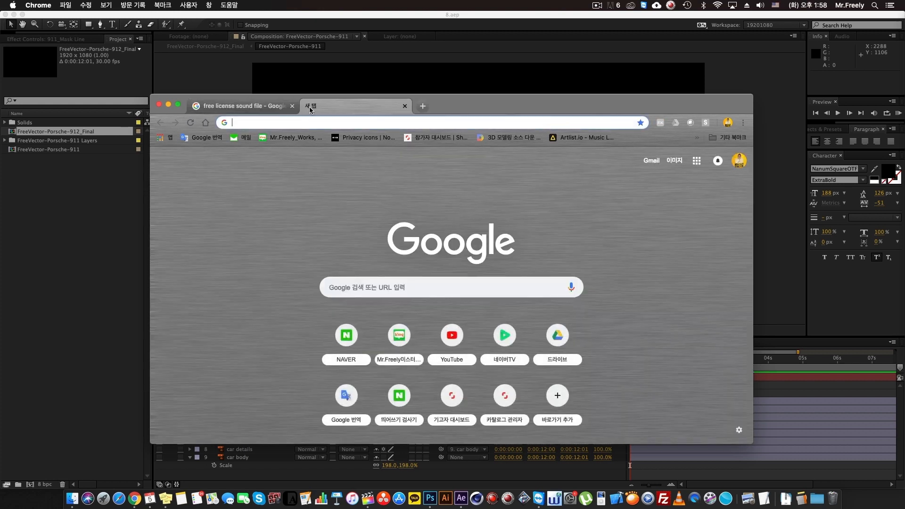
left_click(455, 339)
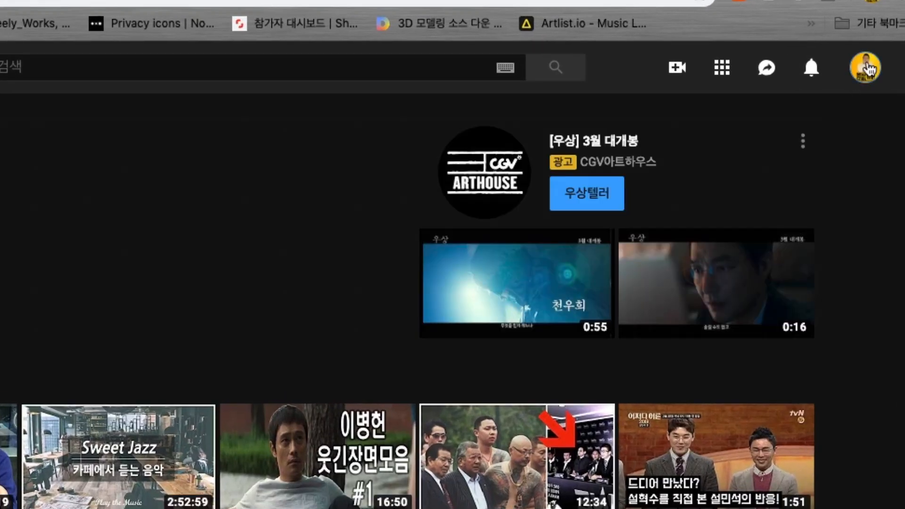
left_click(726, 160)
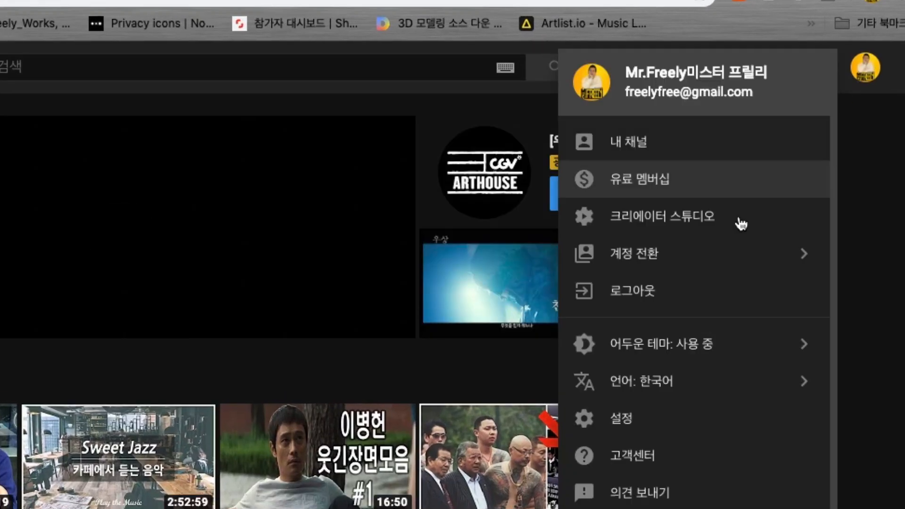
left_click(705, 218)
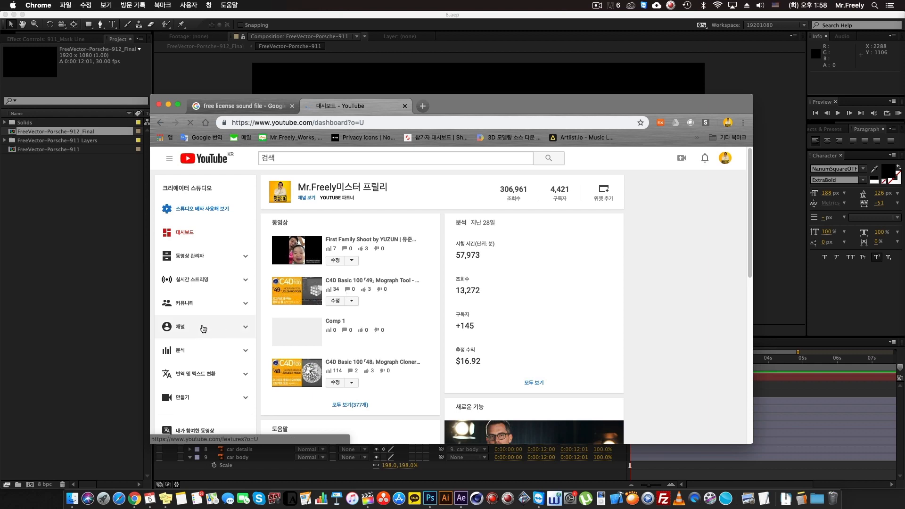
- Open the audio library (오디오 라이브러리) from the Creator Studio's 만들기 section
scroll(204, 326, "down", 4)
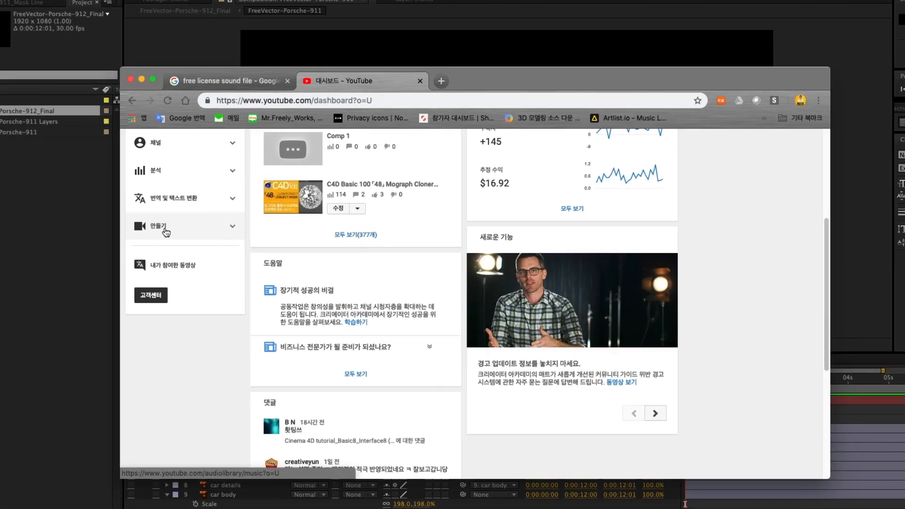
scroll(190, 234, "up", 1)
left_click(70, 289)
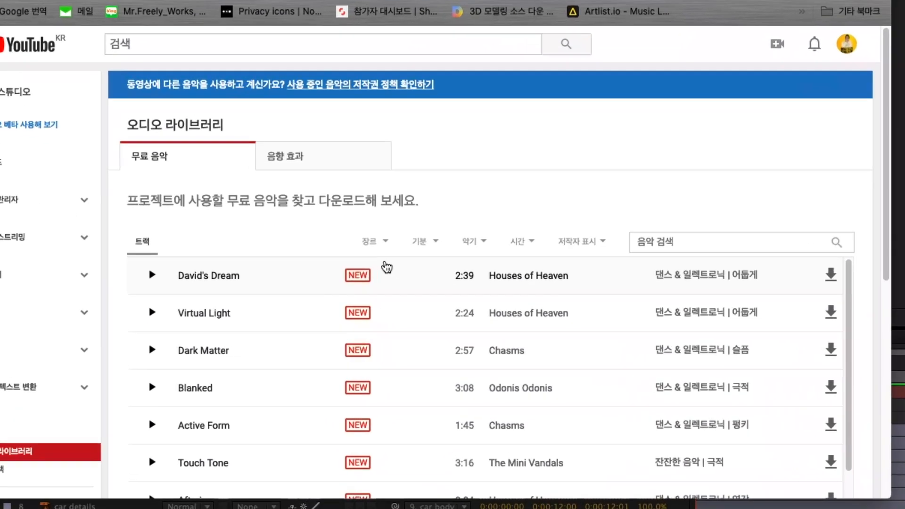
- Filter the free music tracks by the genre 댄스 & 일렉트로닉
left_click(426, 282)
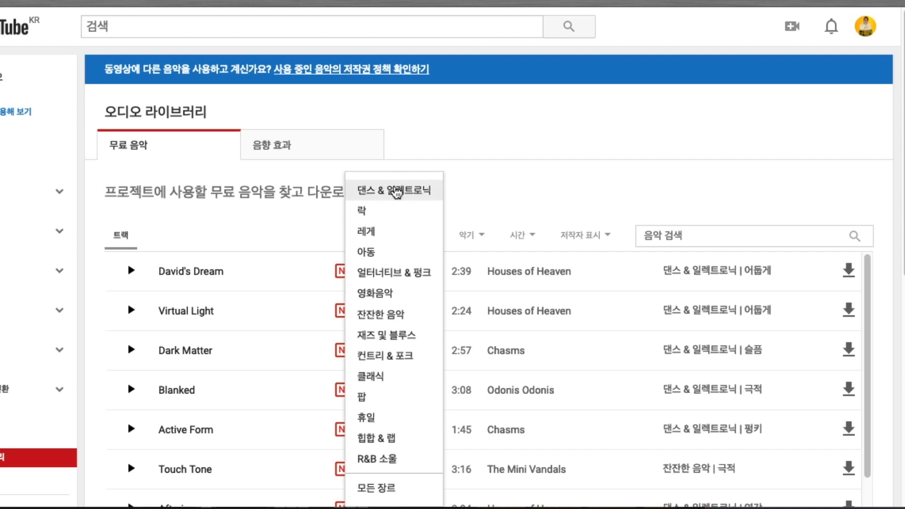
left_click(396, 192)
left_click(415, 235)
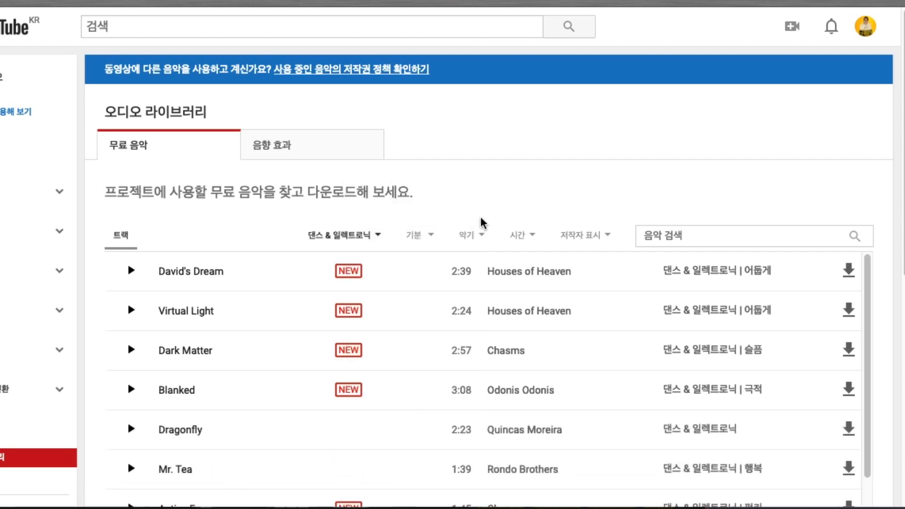
- Limit the tracks to the duration < :30 and check the attribution (저작자 표시) filter options
left_click(476, 234)
left_click(519, 238)
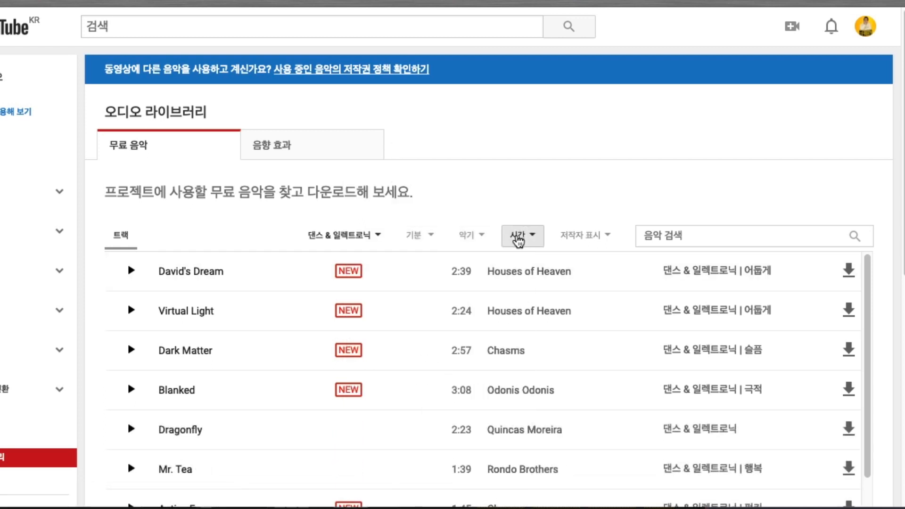
left_click(519, 240)
left_click(538, 253)
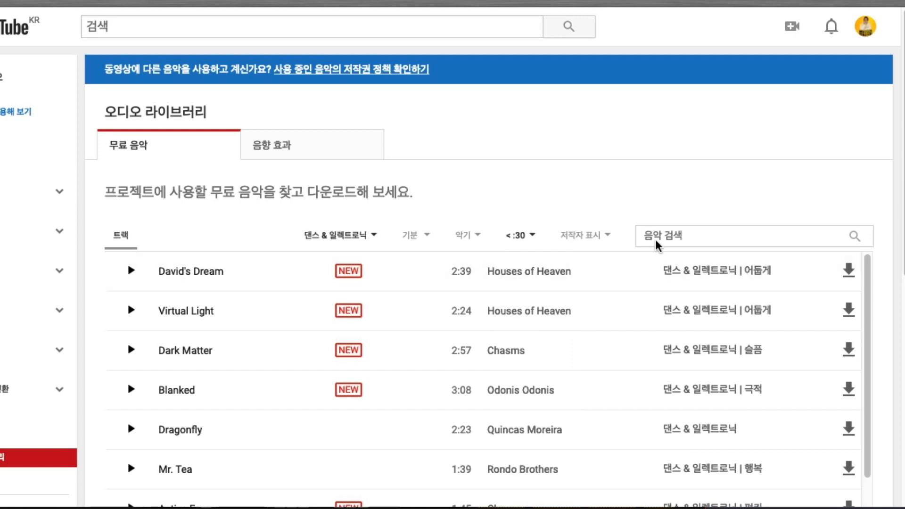
left_click(604, 236)
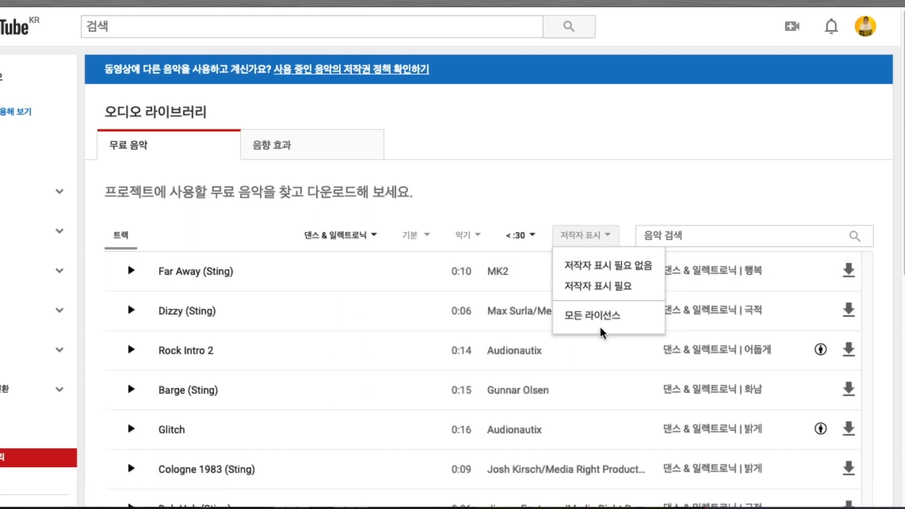
left_click(564, 199)
- Preview the tracks Far Away (Sting) and Barge (Sting) in the filtered list
scroll(349, 266, "down", 2)
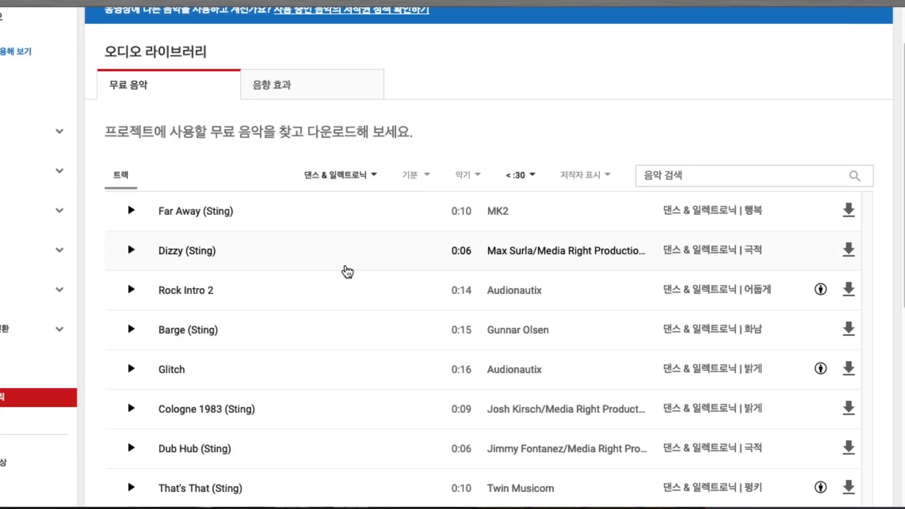
left_click(131, 210)
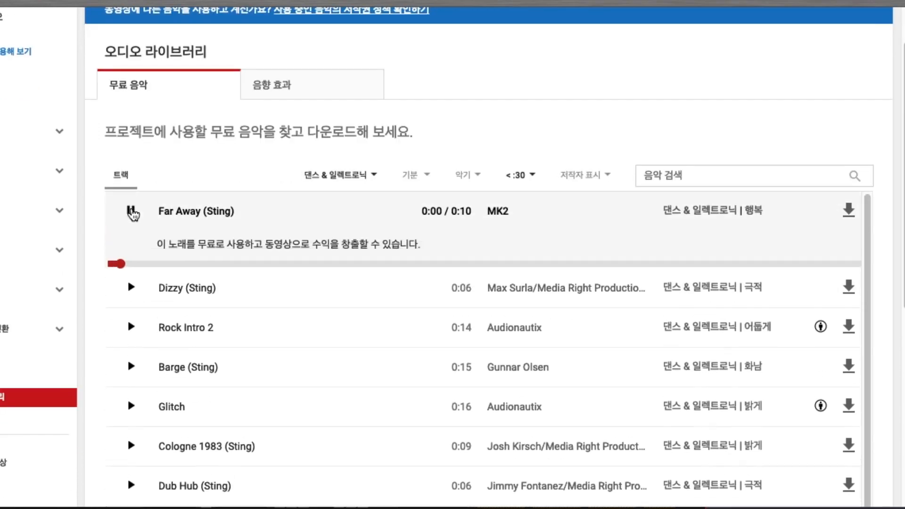
left_click(131, 212)
scroll(292, 278, "down", 3)
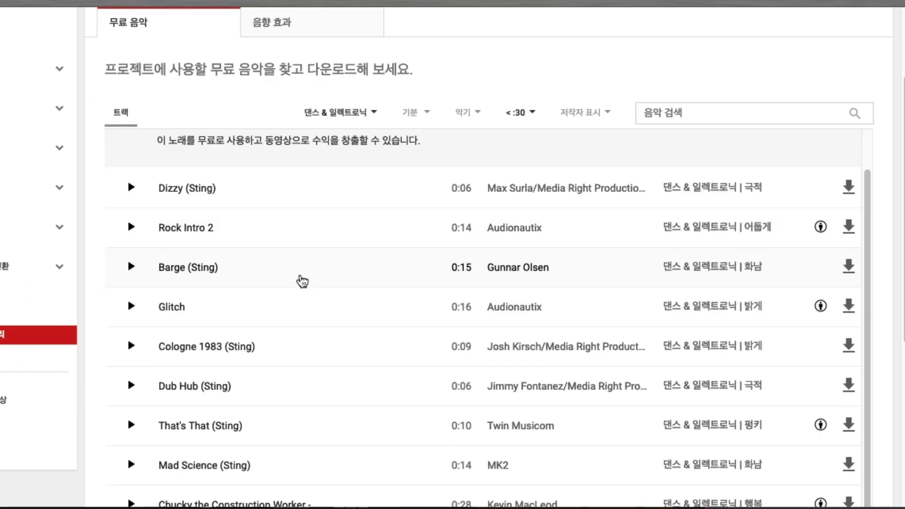
left_click(130, 266)
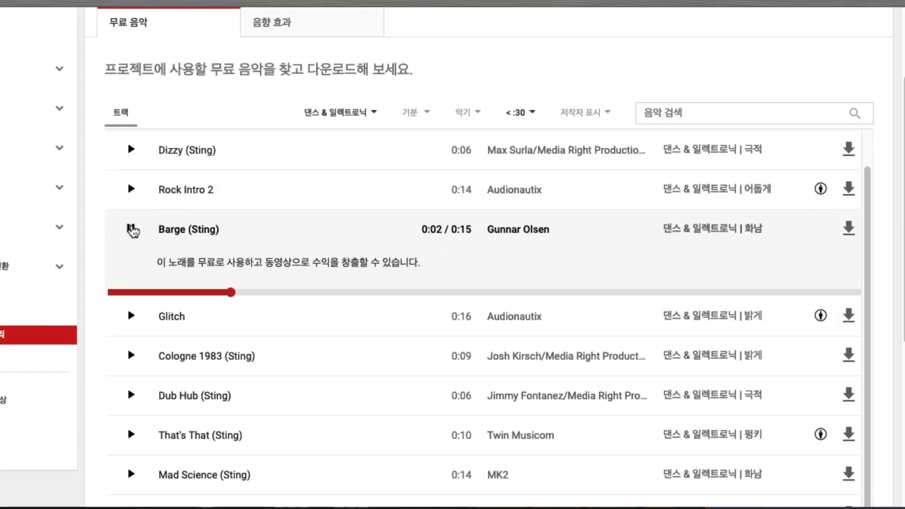
left_click(132, 230)
- Preview the tracks Rock Intro 2 and Cologne 1983 (Sting) in the filtered list
left_click(132, 190)
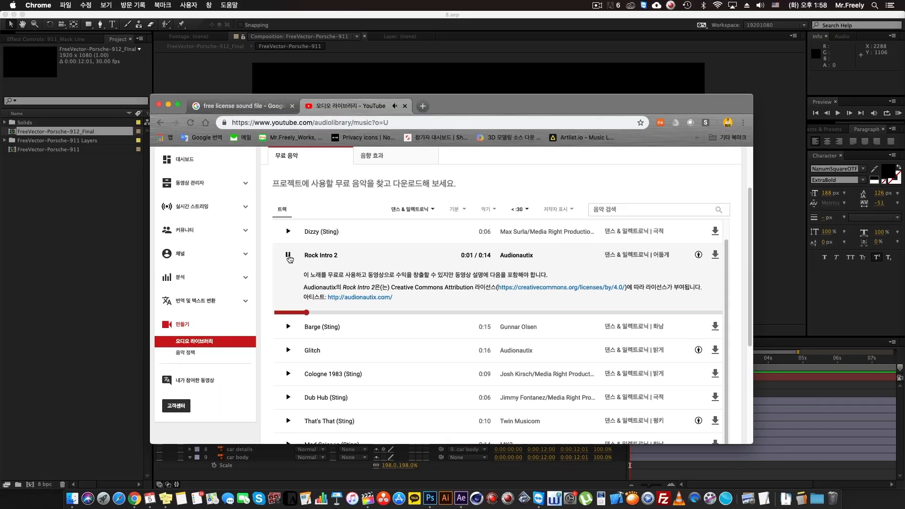
left_click(289, 257)
left_click(288, 353)
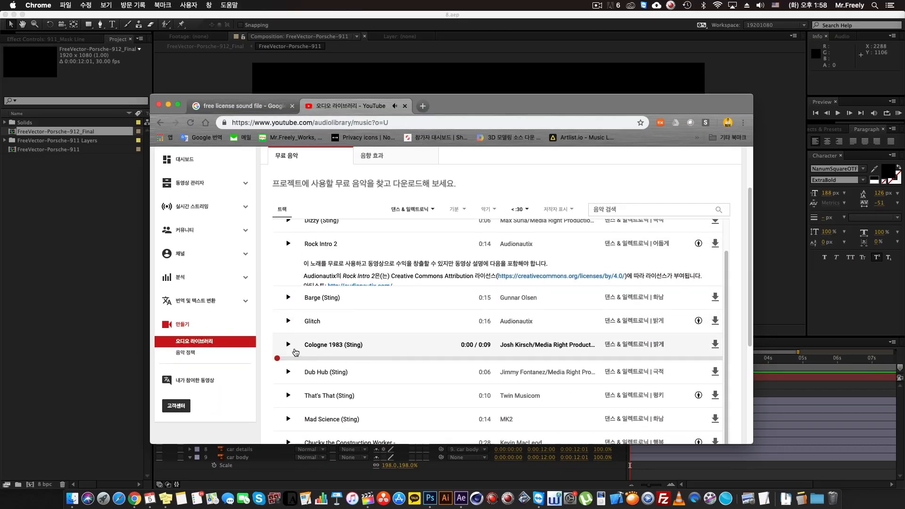
left_click(288, 324)
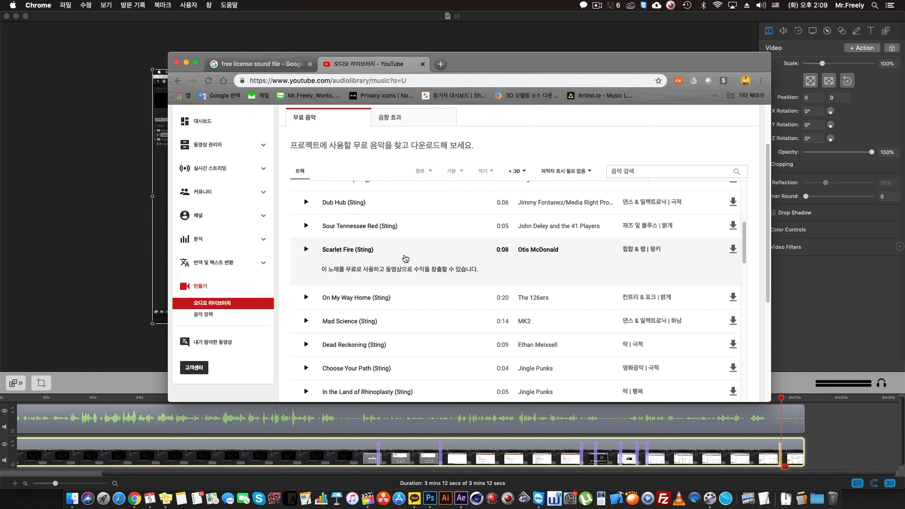
- Preview the track Scarlet Fire (Sting) by Otis McDonald
left_click(306, 249)
left_click(306, 248)
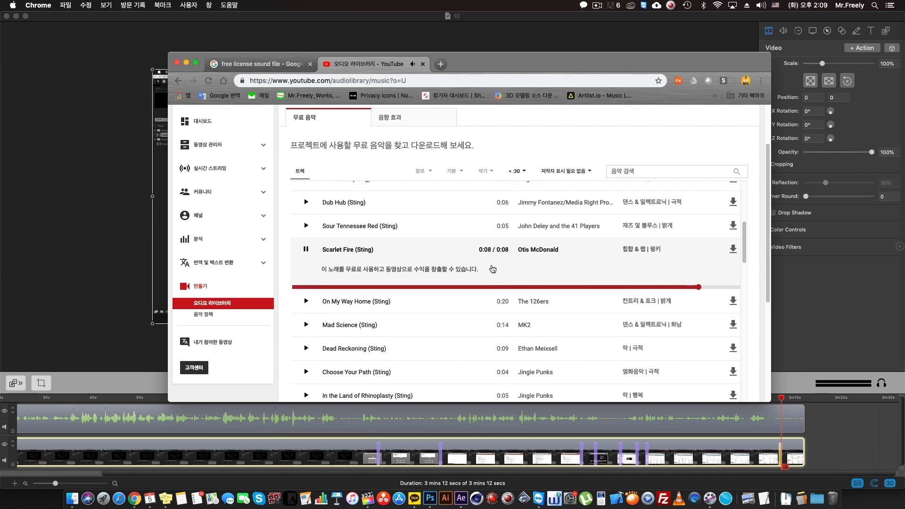
- Replay the track Scarlet Fire (Sting) in the YouTube Audio Library list
left_click(305, 249)
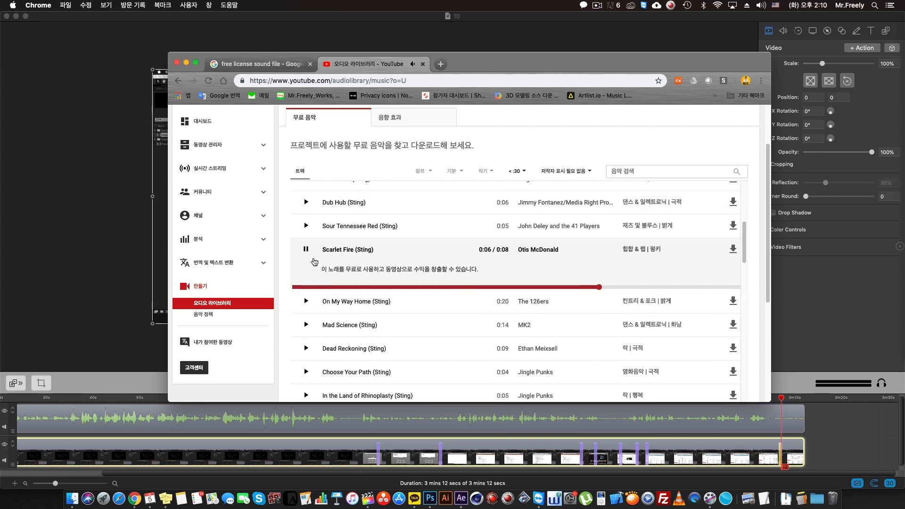
left_click(441, 64)
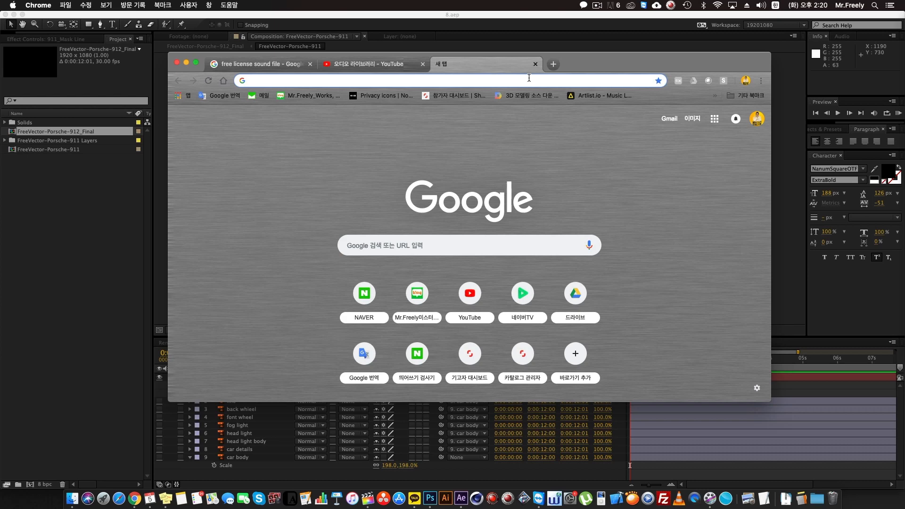
type("ㅈ")
key("BackSpace")
key("ctrl+space")
type("www.ju")
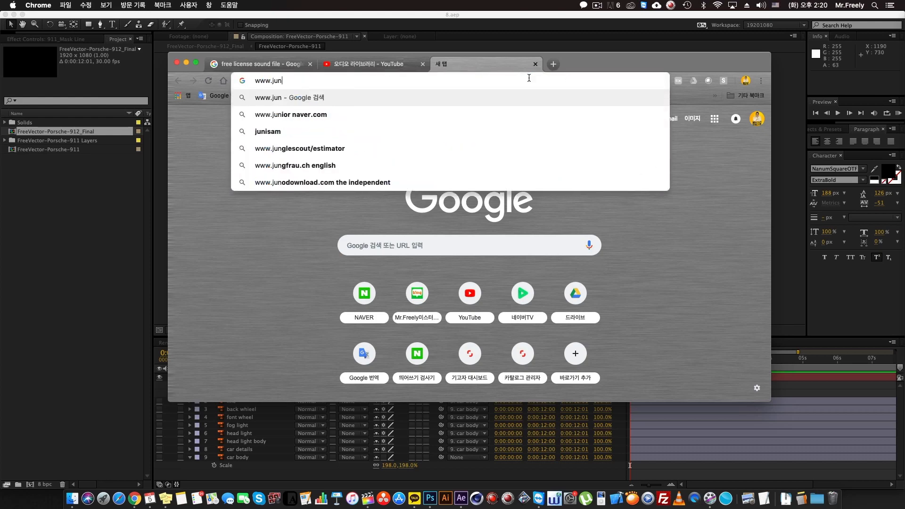
key("BackSpace")
key("BackSpace")
type("auido")
key("BackSpace")
key("BackSpace")
key("BackSpace")
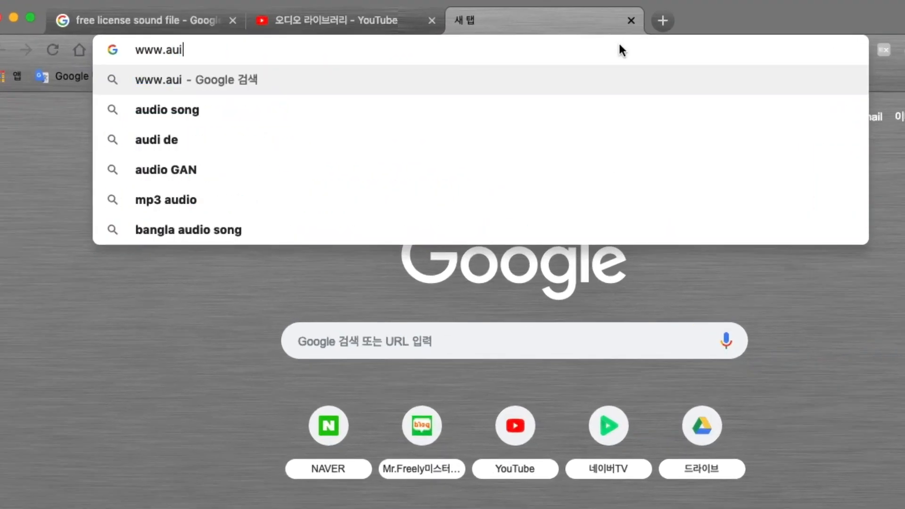
type("diojungle.")
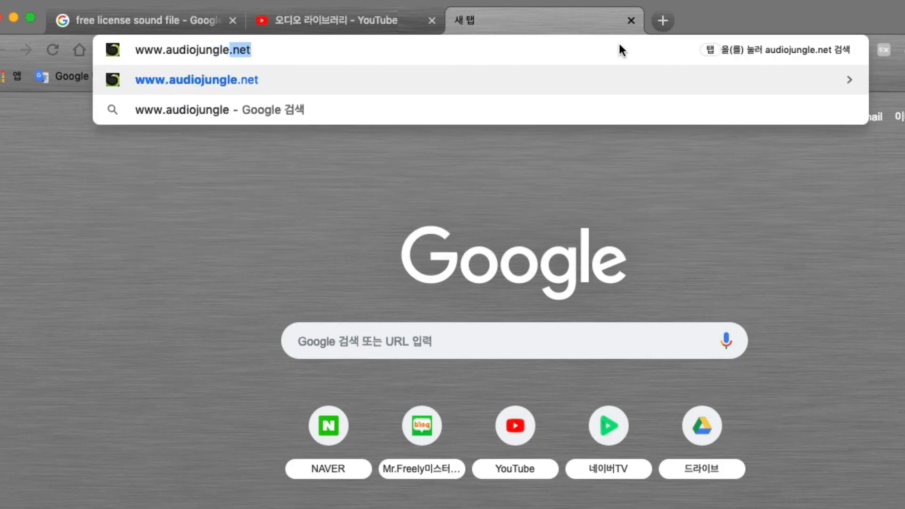
type("net")
key("Return")
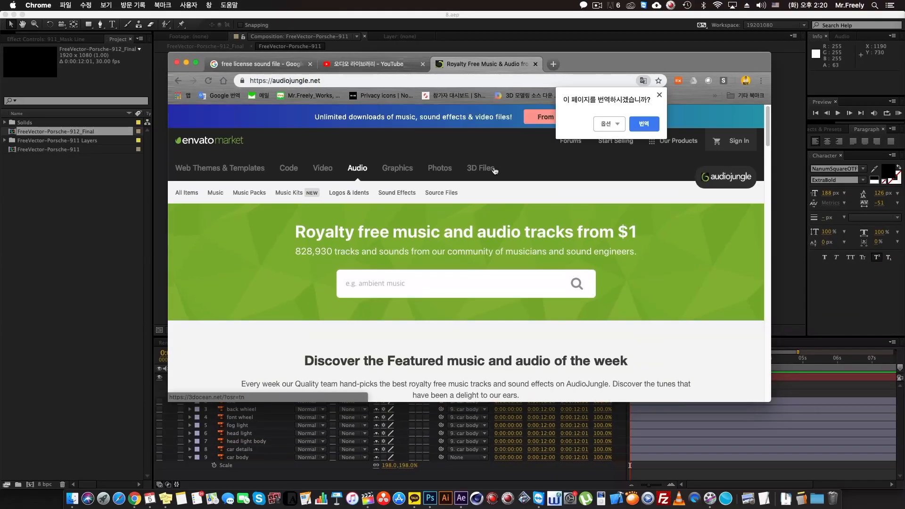
left_click(659, 95)
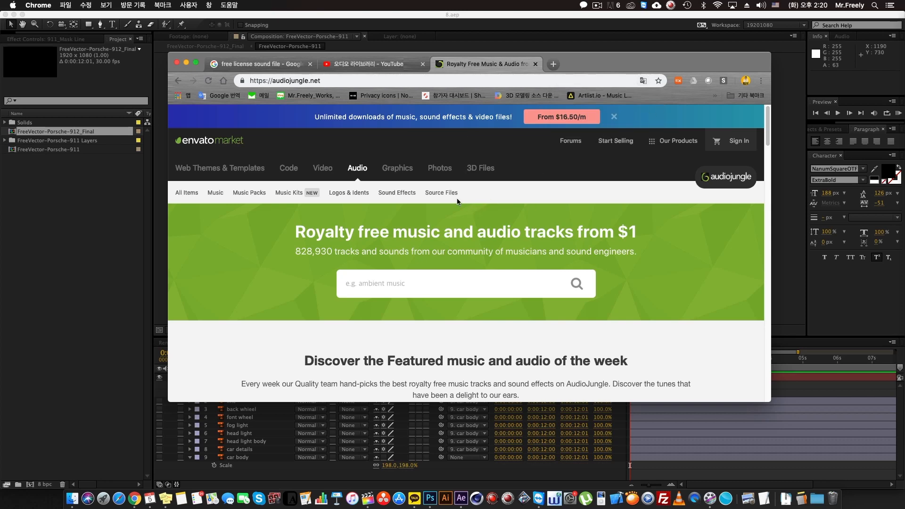
- Open the Sound Effects category on AudioJungle and preview the Wooshes track
mouse_move(250, 193)
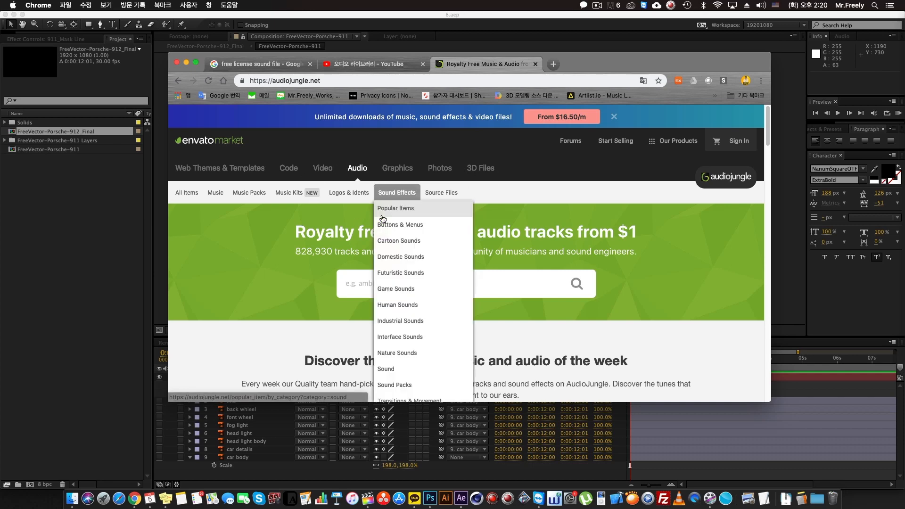
left_click(397, 193)
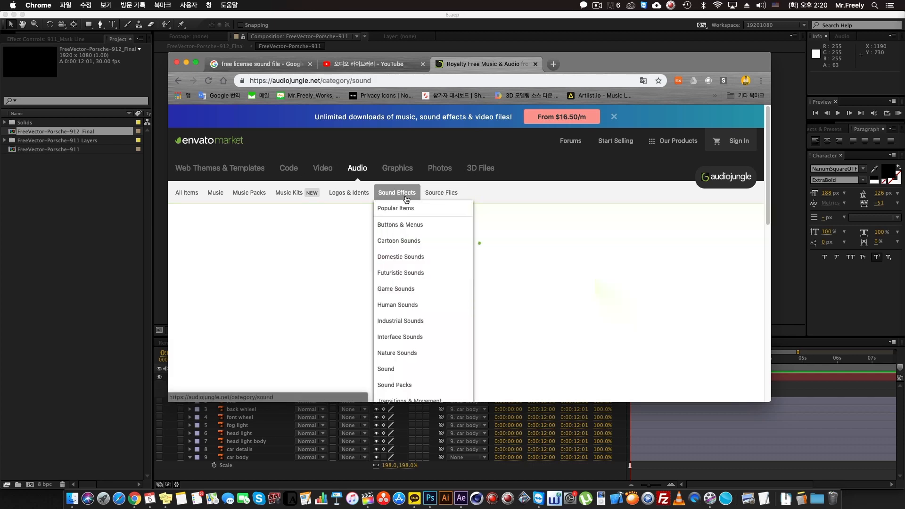
scroll(502, 189, "down", 3)
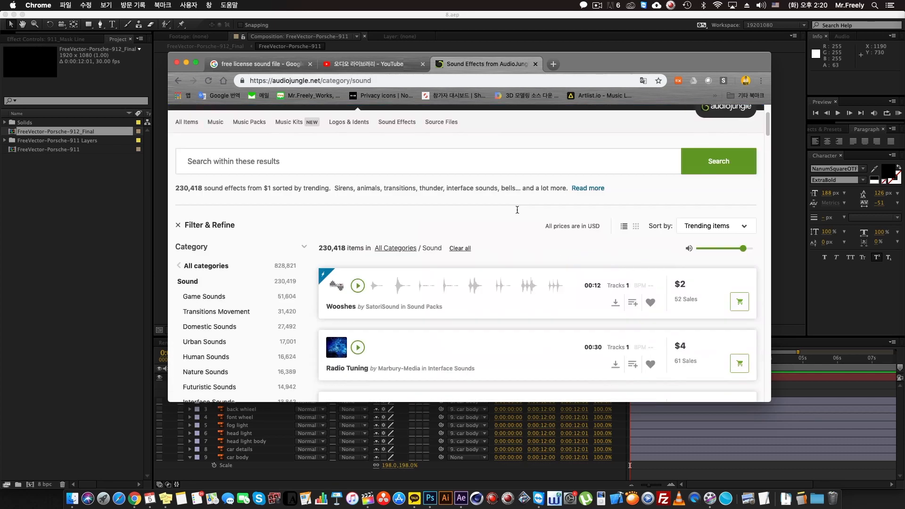
left_click(355, 284)
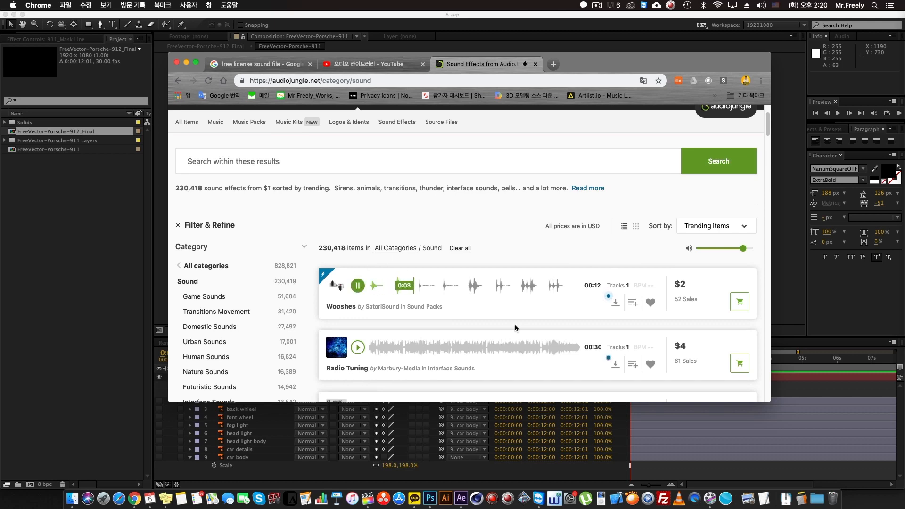
left_click(357, 285)
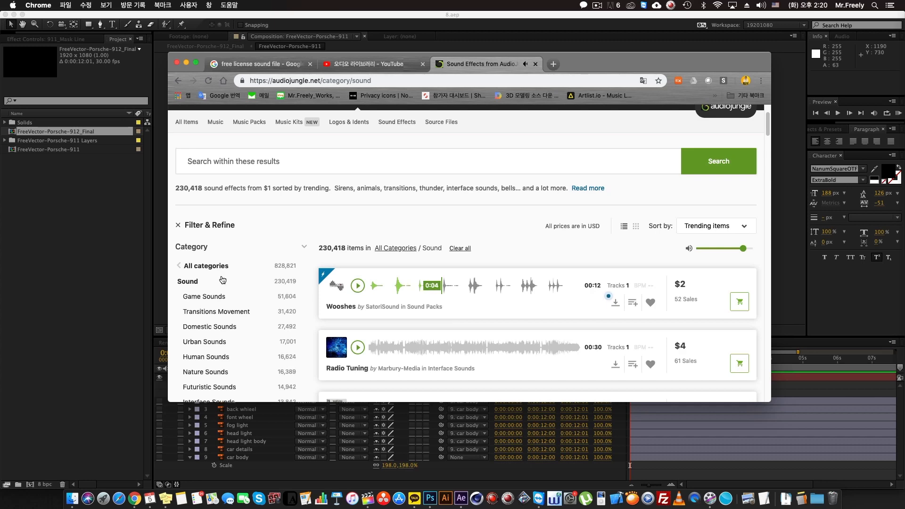
- Look through the category, price, sales and date filters and the tracks in the sound effects listing
scroll(229, 281, "down", 1)
scroll(231, 266, "down", 5)
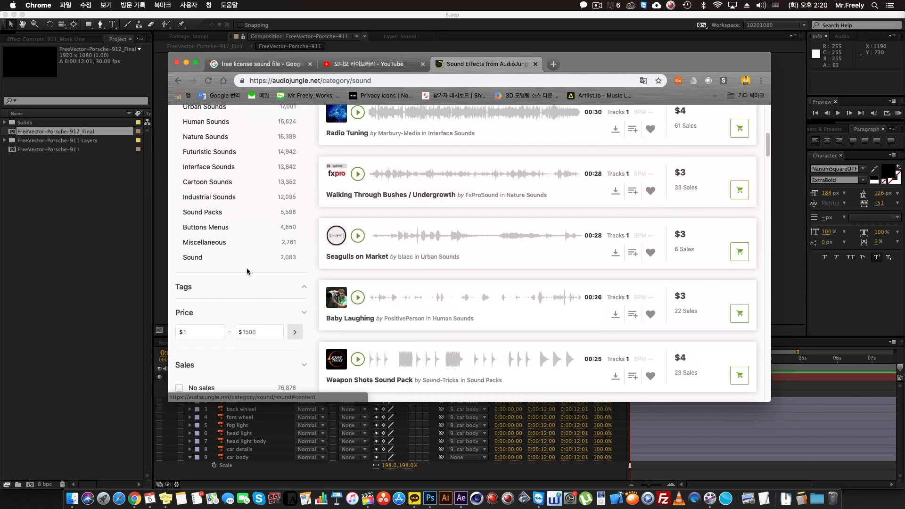
scroll(247, 268, "down", 5)
left_click(200, 158)
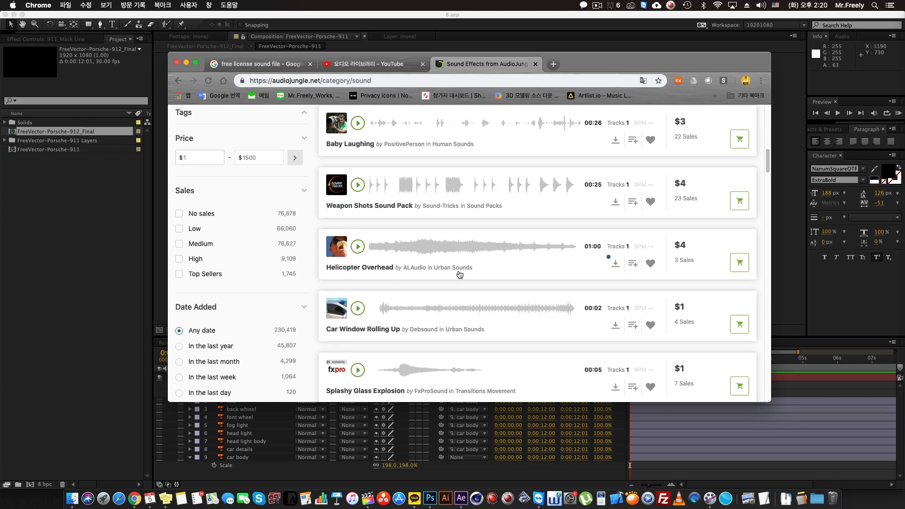
scroll(454, 271, "up", 1)
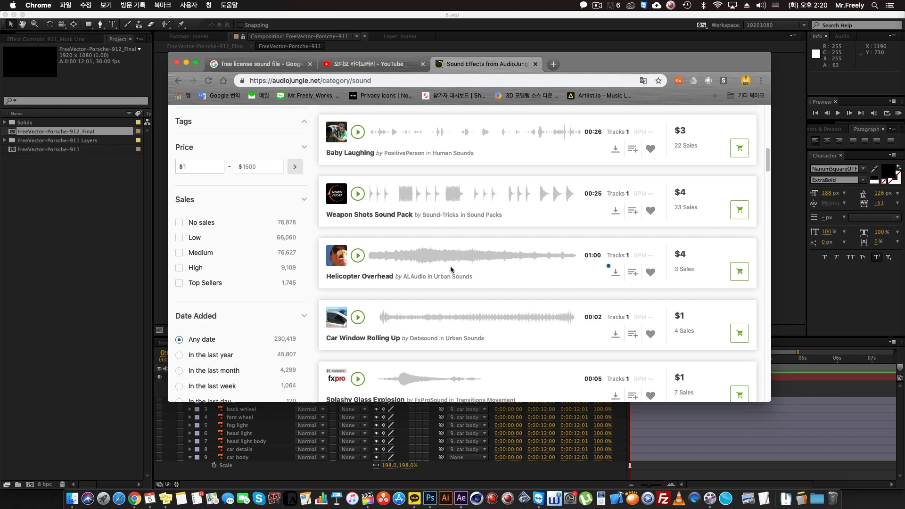
scroll(451, 266, "up", 10)
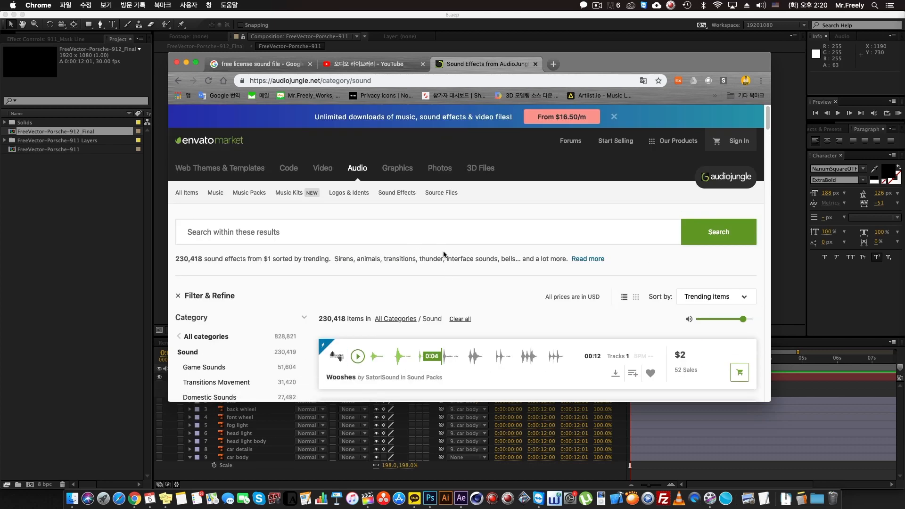
left_click(482, 80)
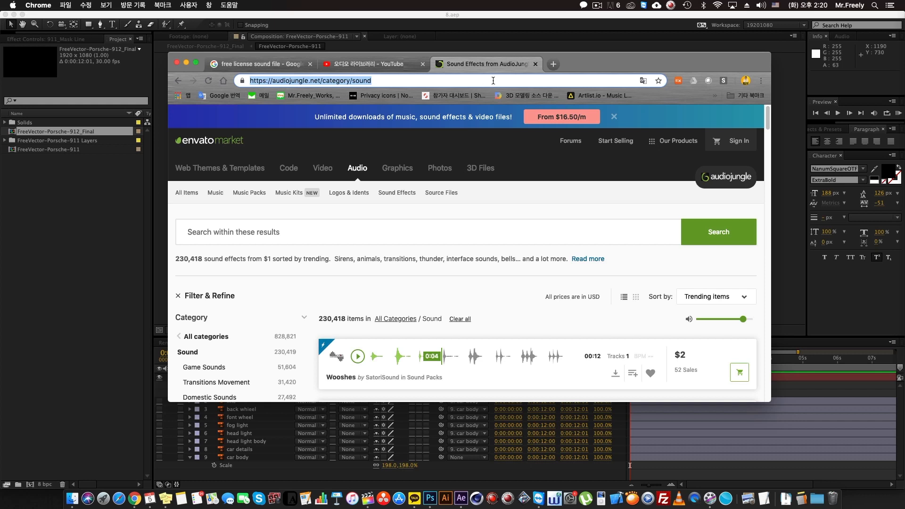
key("super+Tab")
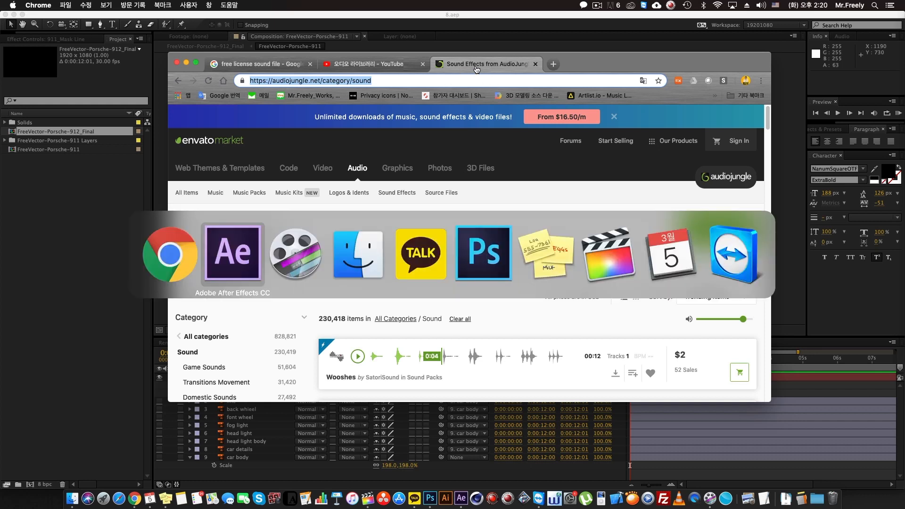
key("Escape")
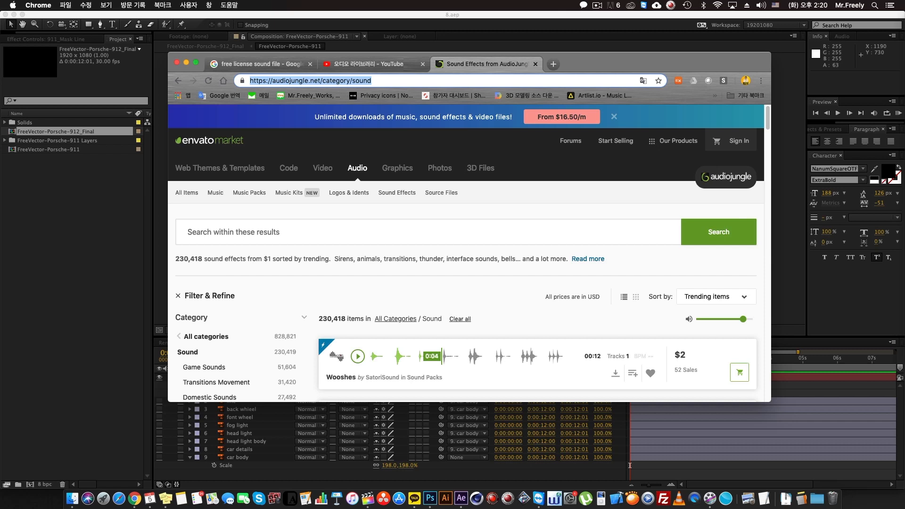
key("super+Tab")
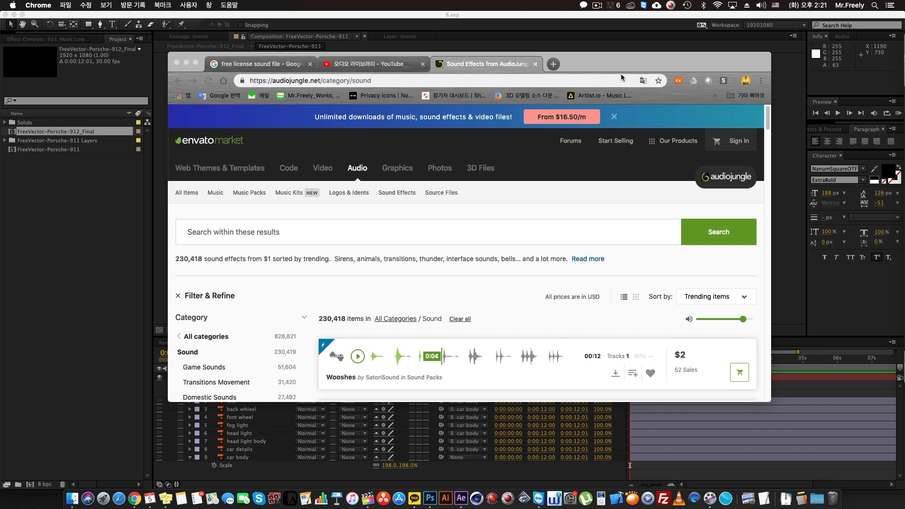
left_click(573, 107)
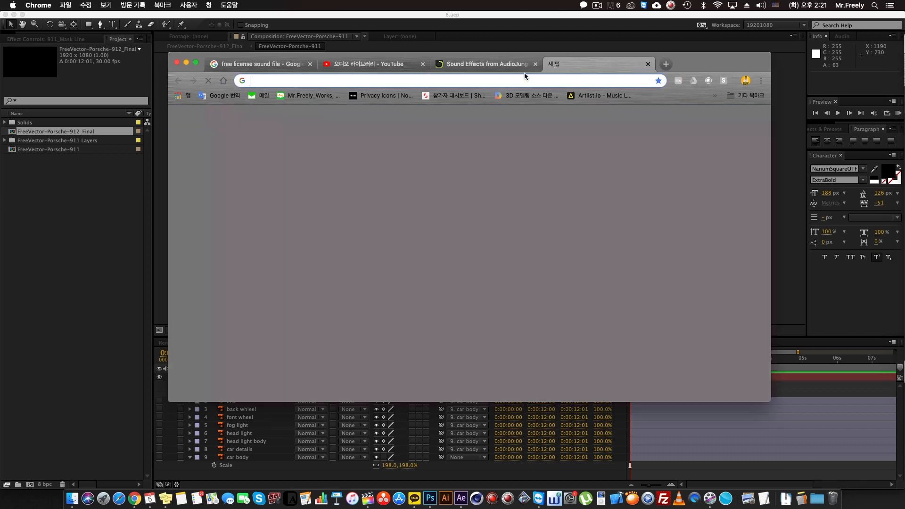
key("super+t")
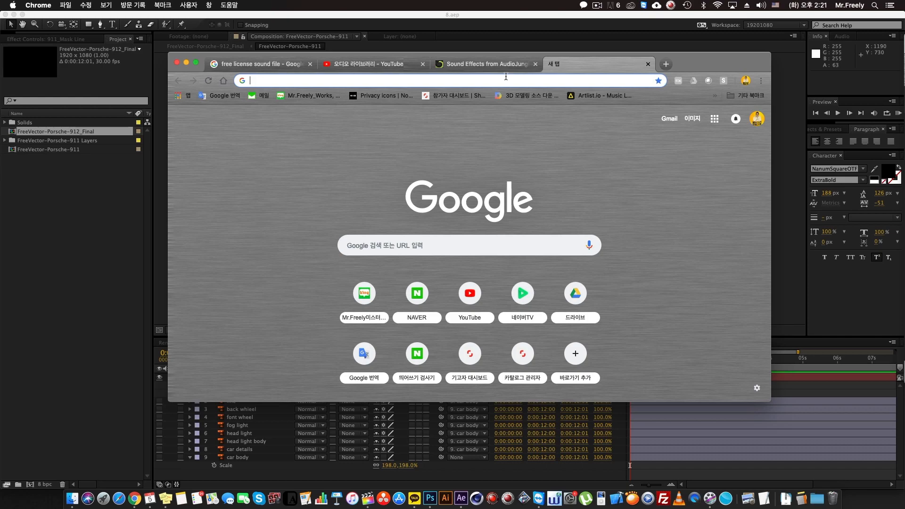
type("www.")
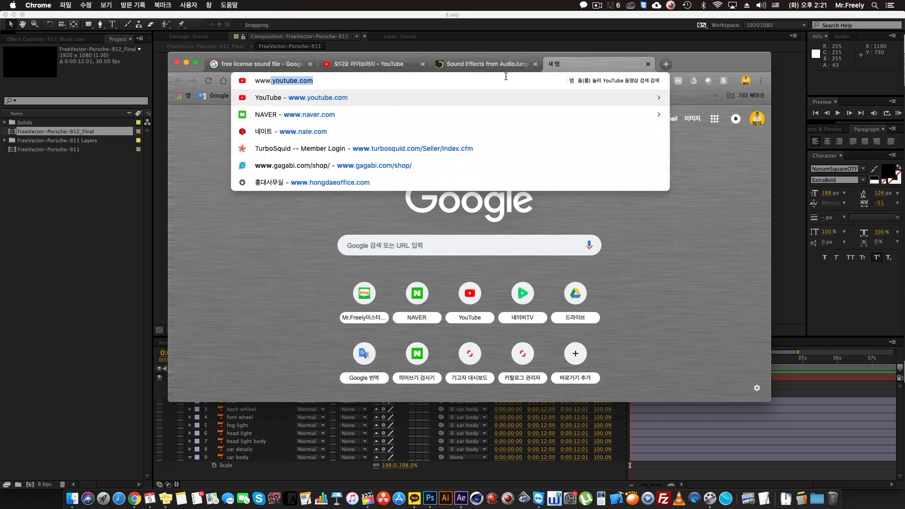
type("p")
key("BackSpace")
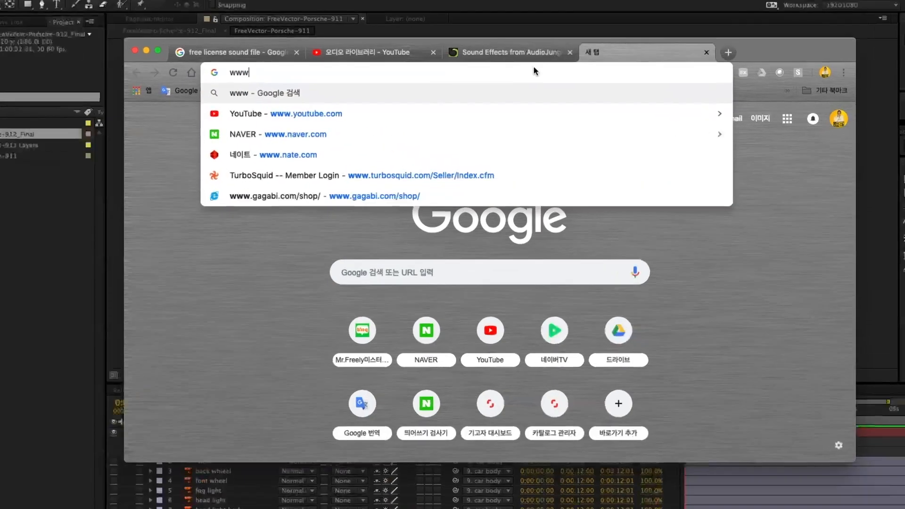
key("BackSpace")
key("BackSpace")
key("BackSpace")
key("BackSpace")
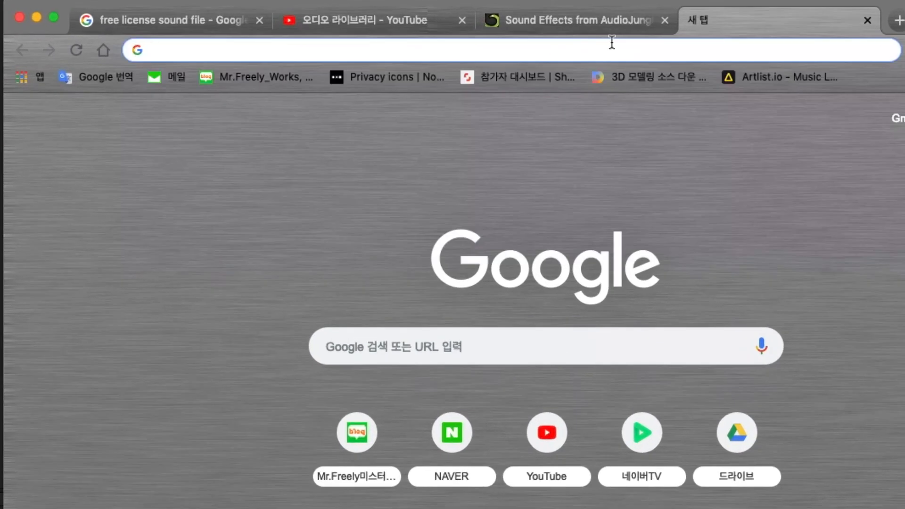
type("www.")
key("BackSpace")
key("BackSpace")
type("..")
key("BackSpace")
key("BackSpace")
type("pr")
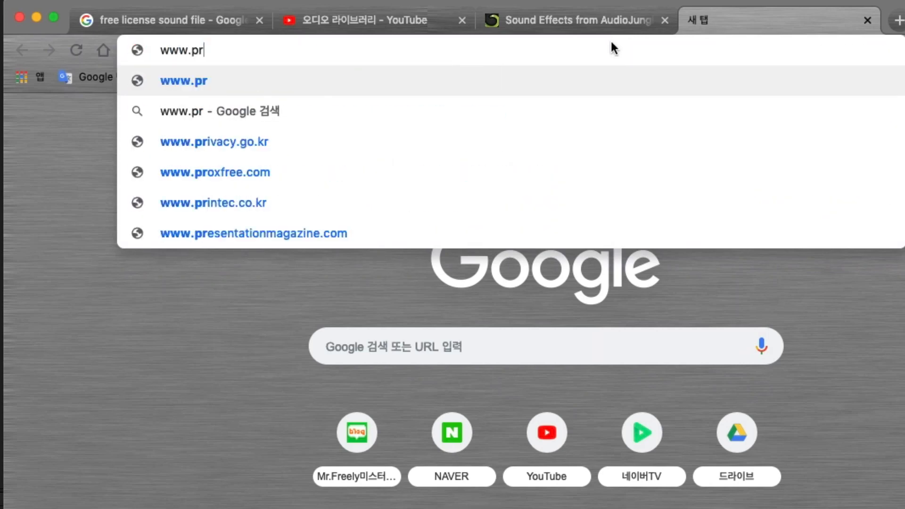
type("emium")
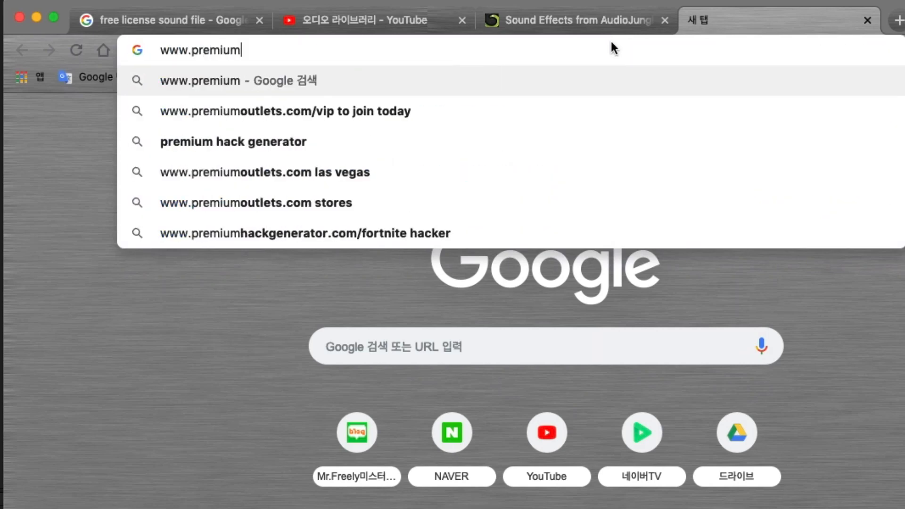
type("beat.com")
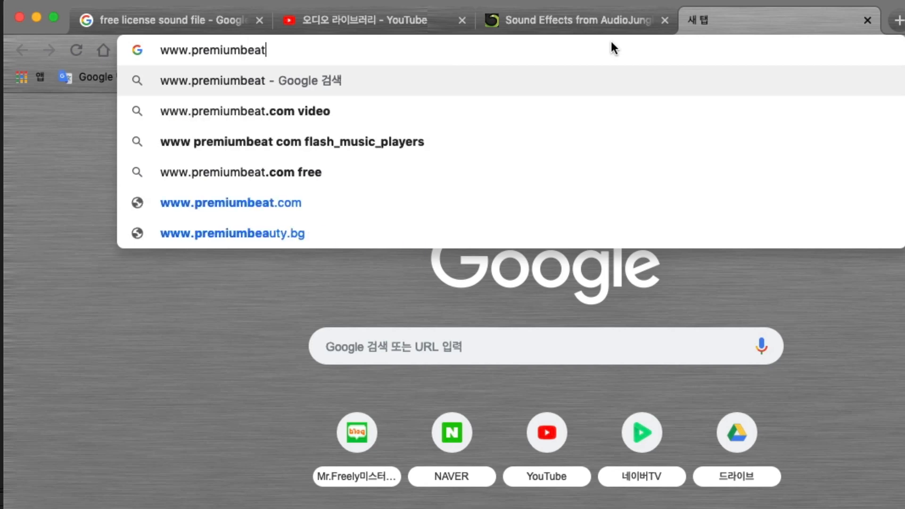
key("Return")
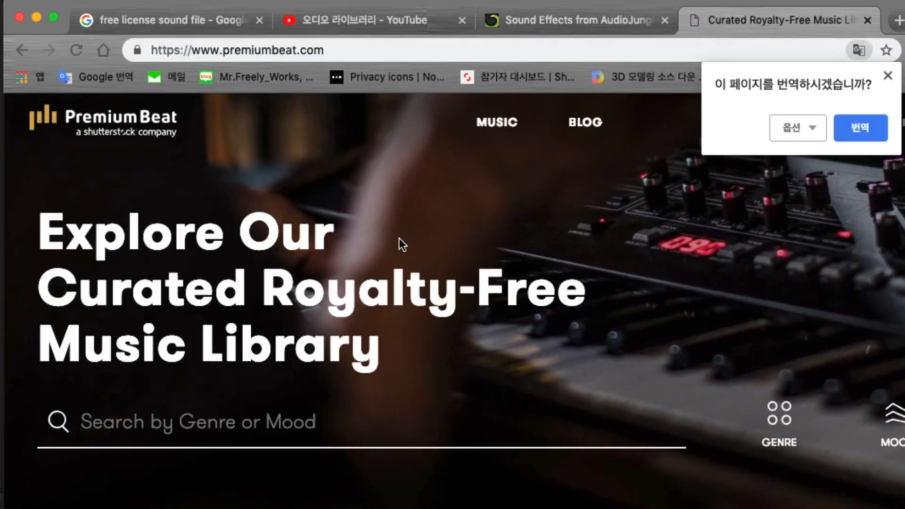
left_click(887, 77)
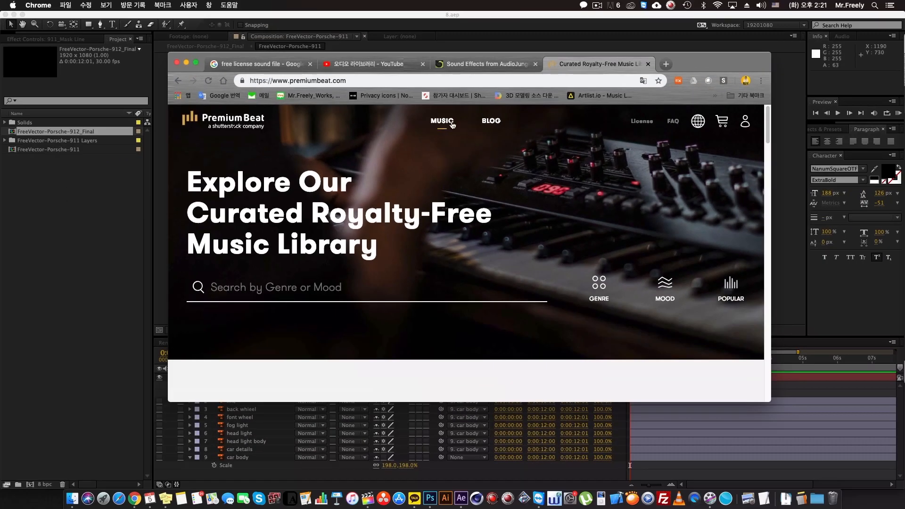
- Preview Planetary Dance from the music experts' favorites as the full track and in its 30, 60 and 15 second versions
left_click(279, 292)
scroll(333, 295, "down", 5)
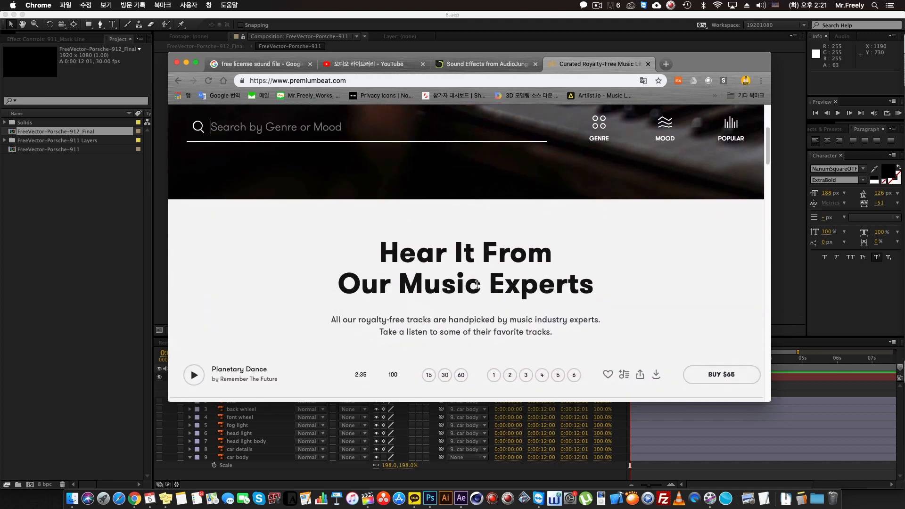
scroll(448, 285, "down", 4)
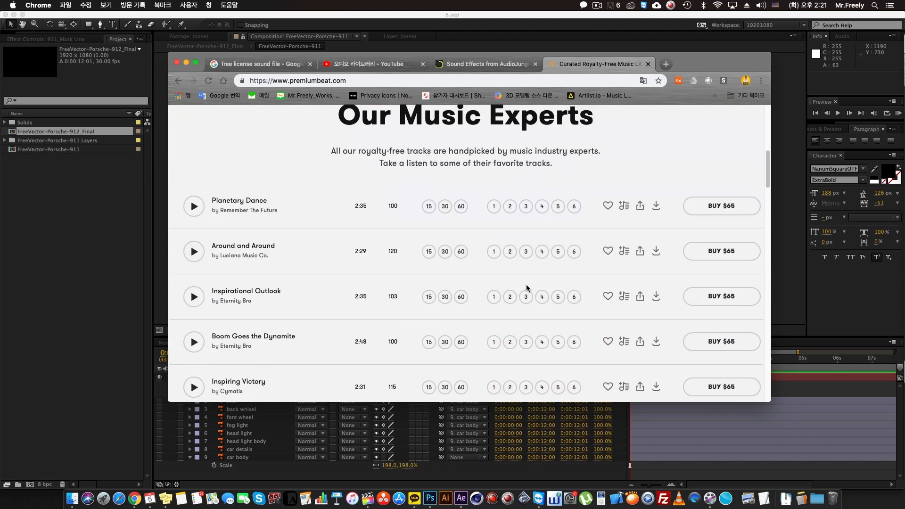
left_click(194, 207)
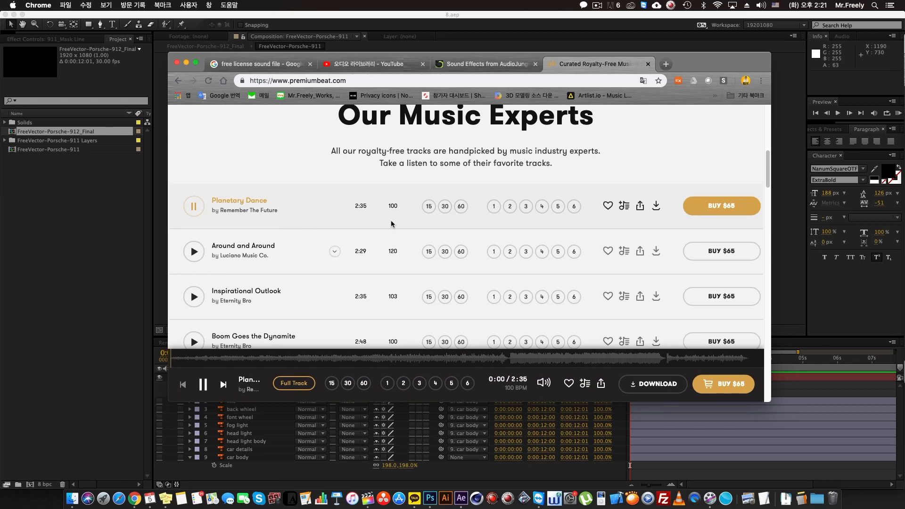
left_click(446, 208)
left_click(461, 206)
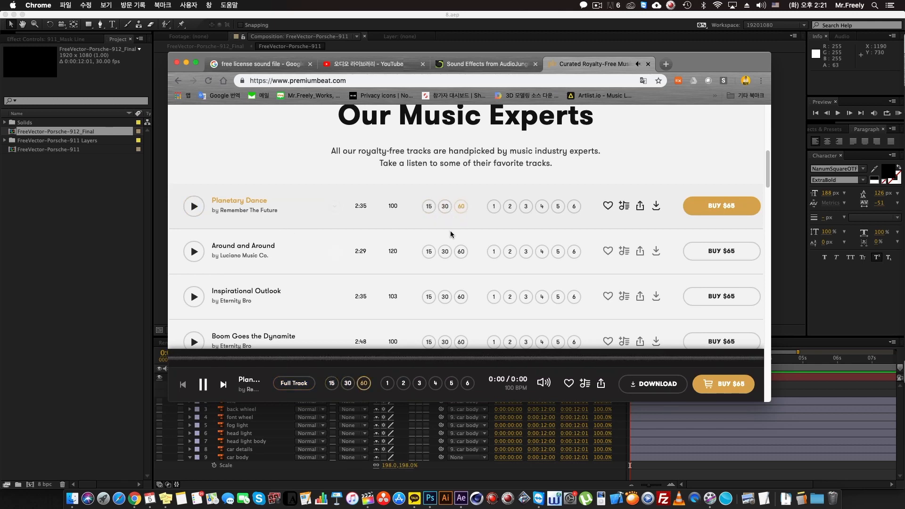
left_click(428, 206)
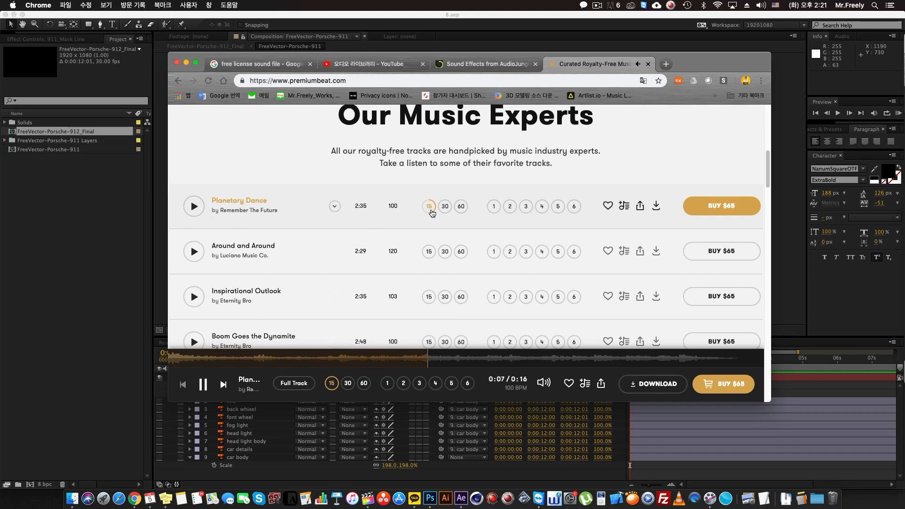
- Look through the music experts' favorite tracks and pause the Planetary Dance preview
scroll(627, 264, "down", 10)
scroll(618, 254, "up", 12)
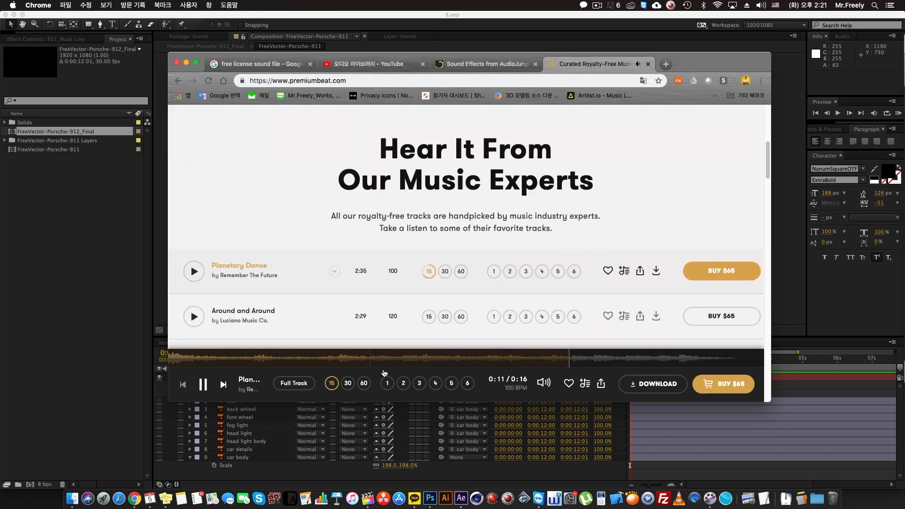
left_click(202, 384)
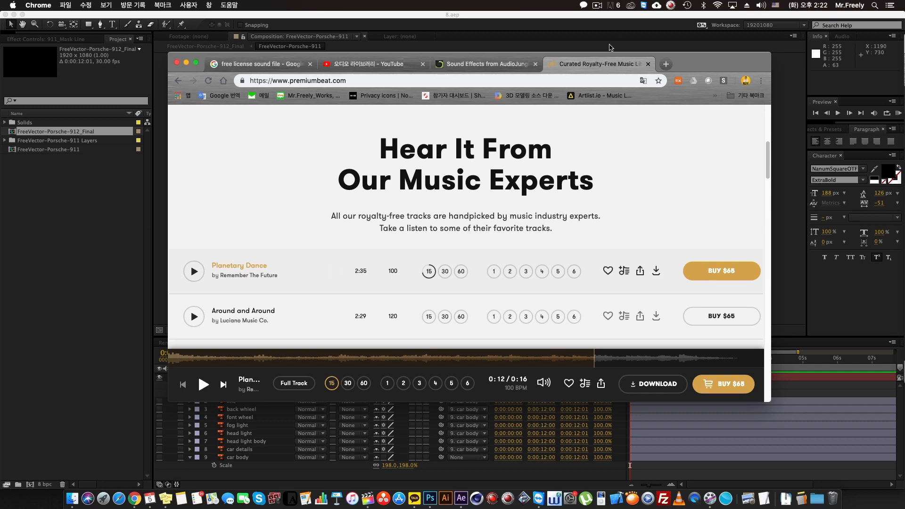
- Compare the open AudioJungle, PremiumBeat and YouTube Audio Library pages by switching between them
left_click(504, 66)
left_click(553, 69)
key("ctrl+shift+Tab")
key("ctrl+shift+Tab")
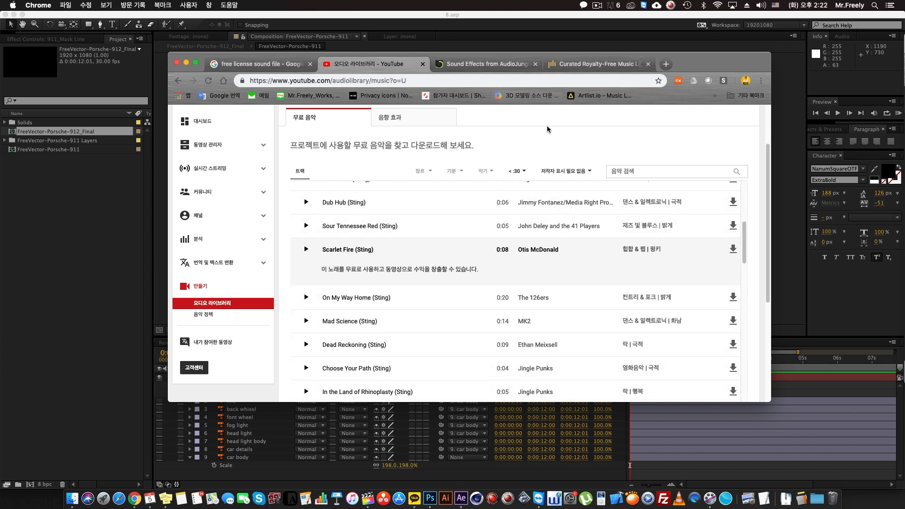
left_click(486, 66)
left_click(593, 71)
left_click(531, 70)
left_click(594, 64)
left_click(495, 66)
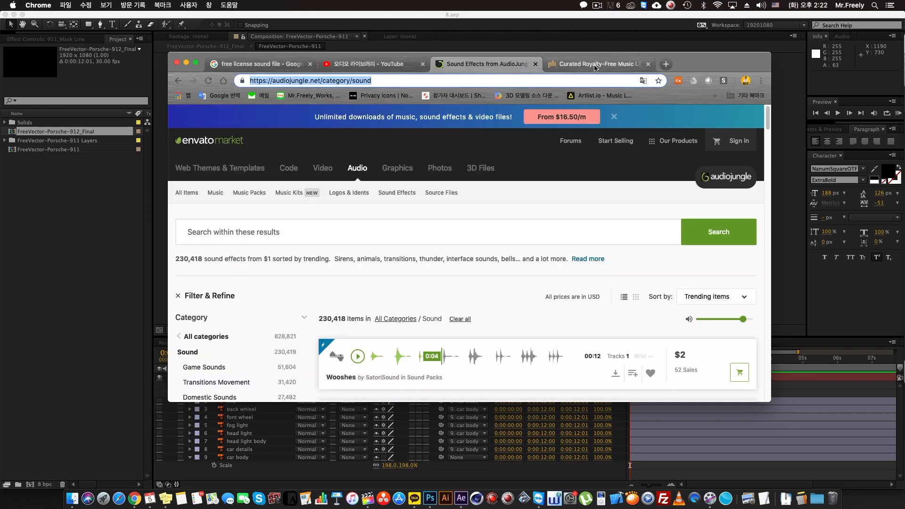
left_click(594, 65)
left_click(494, 67)
- Download the Scarlet Fire (Sting) track from the YouTube Audio Library
left_click(373, 64)
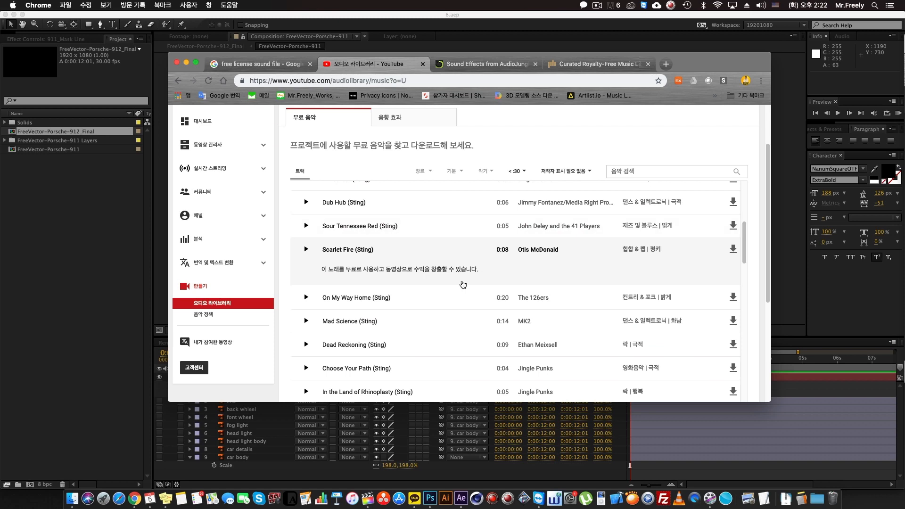
left_click(732, 252)
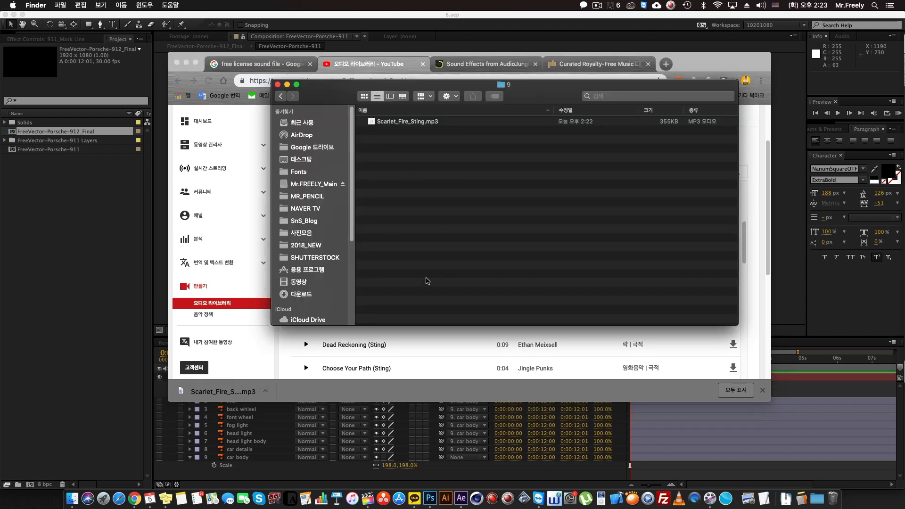
- Preview the downloaded Scarlet_Fire_Sting.mp3 with Quick Look in the folder named 9, then close the preview
left_click_drag(331, 105, 364, 134)
left_click(452, 151)
key("space")
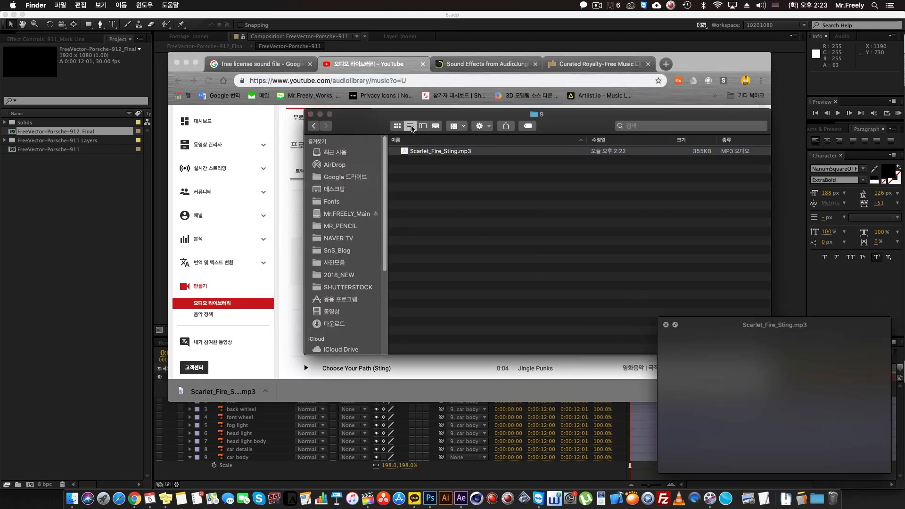
left_click_drag(727, 389, 529, 309)
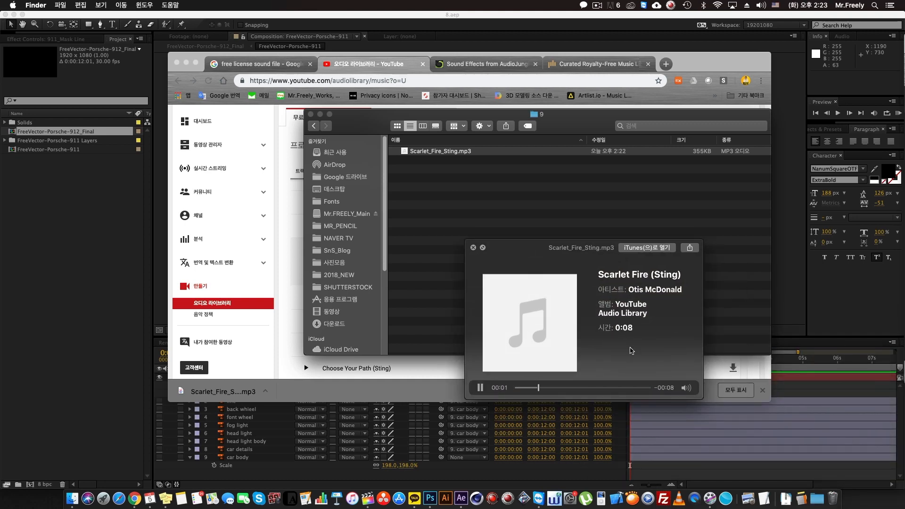
key("space")
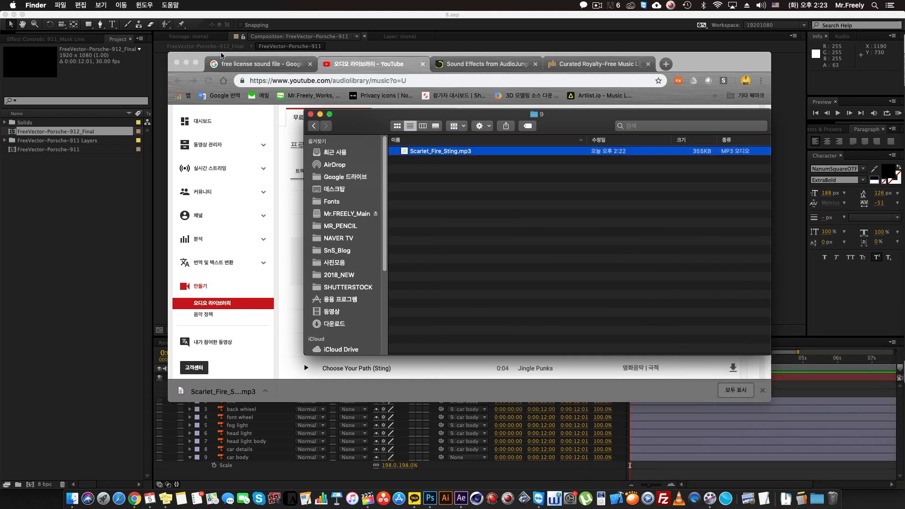
- Switch to After Effects, enlarge the timeline area and set the composition view magnification to Fit up to 100%
left_click(151, 221)
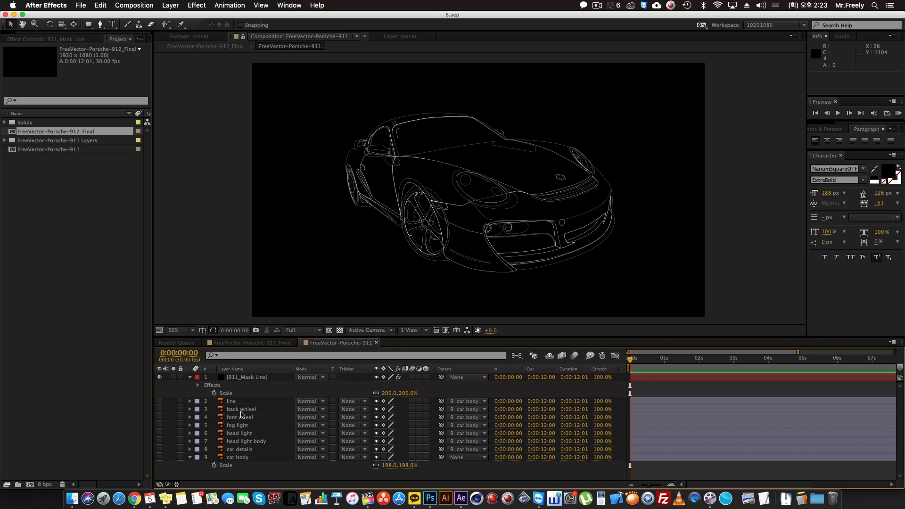
left_click_drag(320, 339, 318, 296)
left_click(181, 286)
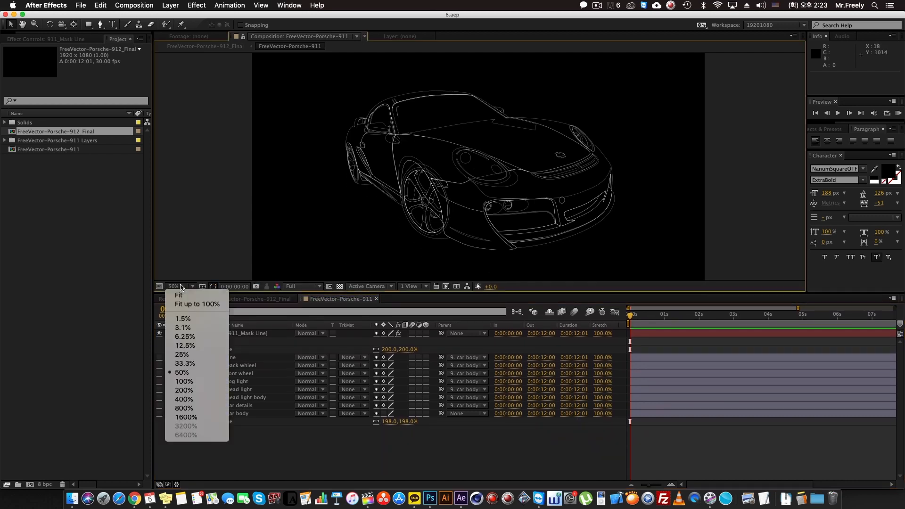
left_click(189, 302)
- Import Scarlet_Fire_Sting.mp3 into the project from folder 9 inside SnS_Blog's AE folder
left_click(66, 241)
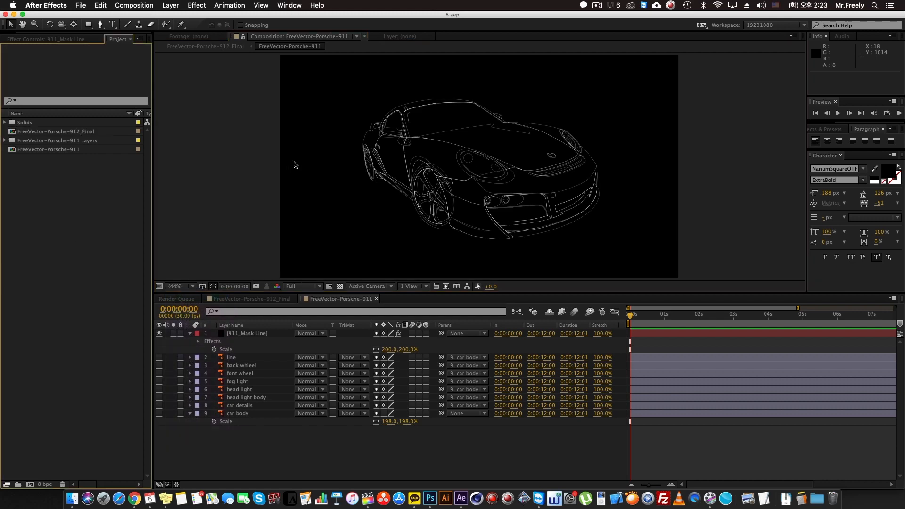
key("super+i")
left_click(306, 147)
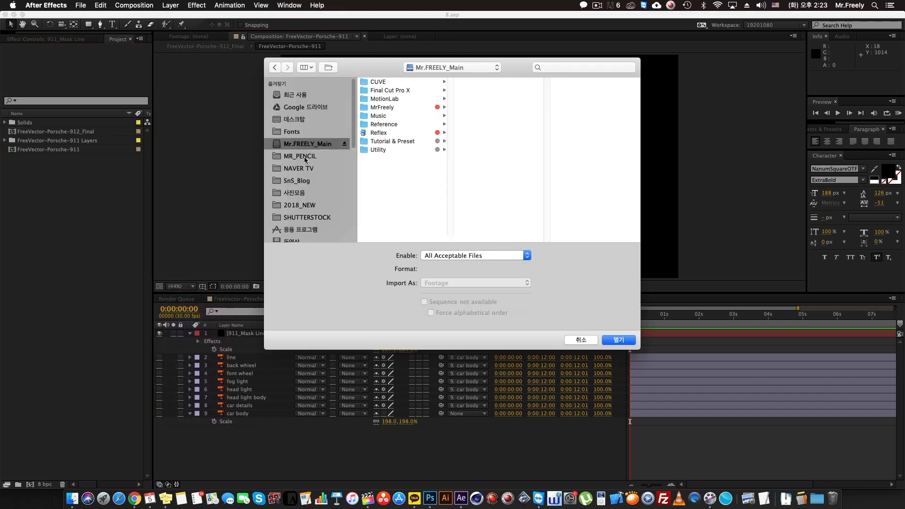
left_click(399, 108)
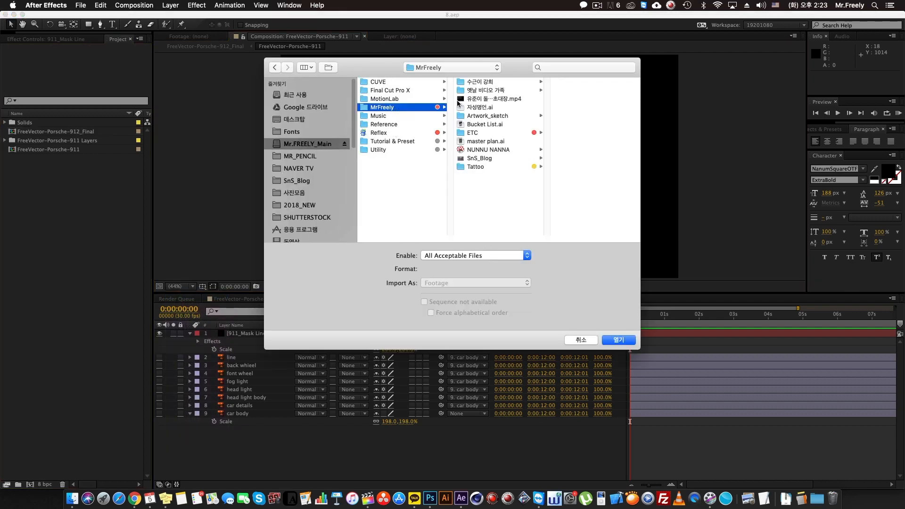
left_click(484, 158)
left_click(580, 125)
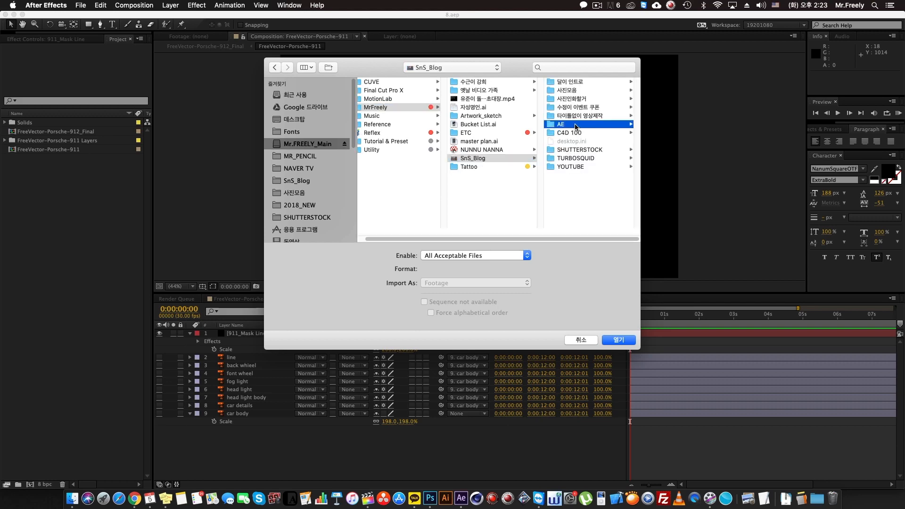
left_click(561, 184)
left_click(587, 82)
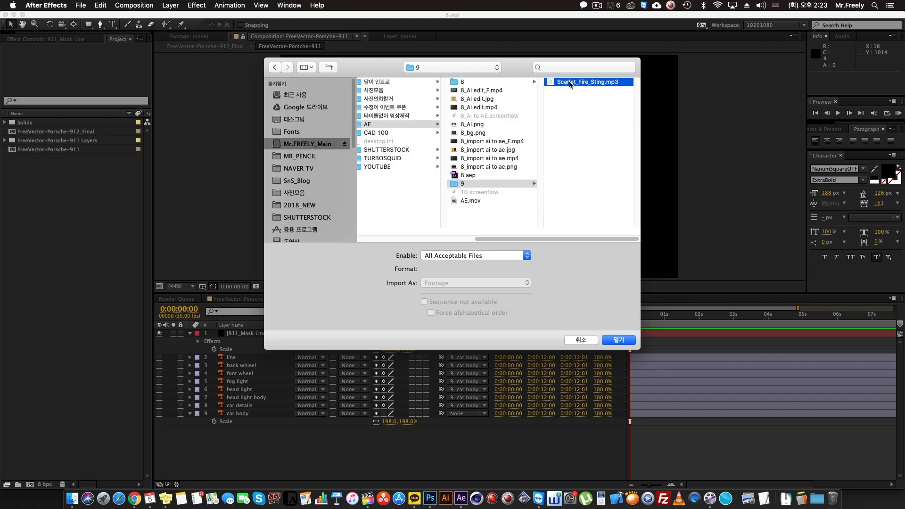
left_click(617, 340)
left_click(616, 337)
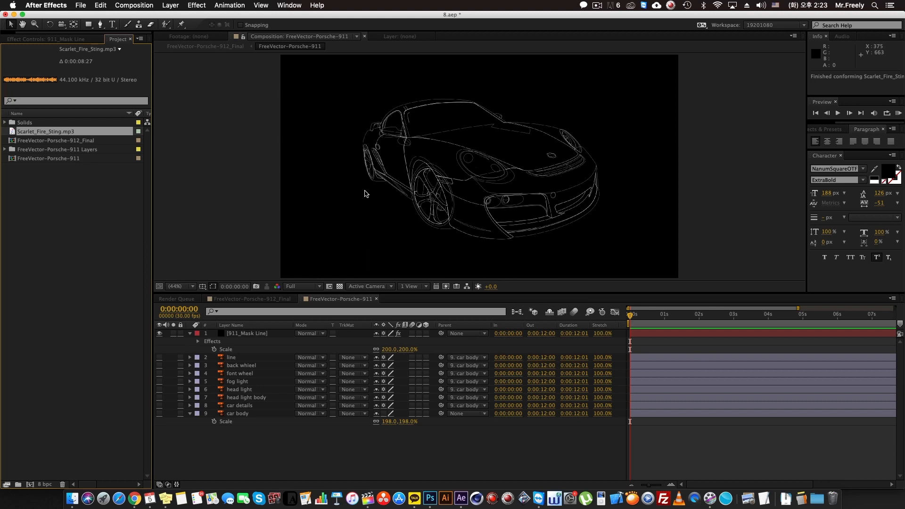
- Add Scarlet_Fire_Sting.mp3 as the lowest layer of the FreeVector-Porsche-911 composition and scrub the timeline, returning to the start
left_click(91, 200)
left_click_drag(37, 132, 238, 400)
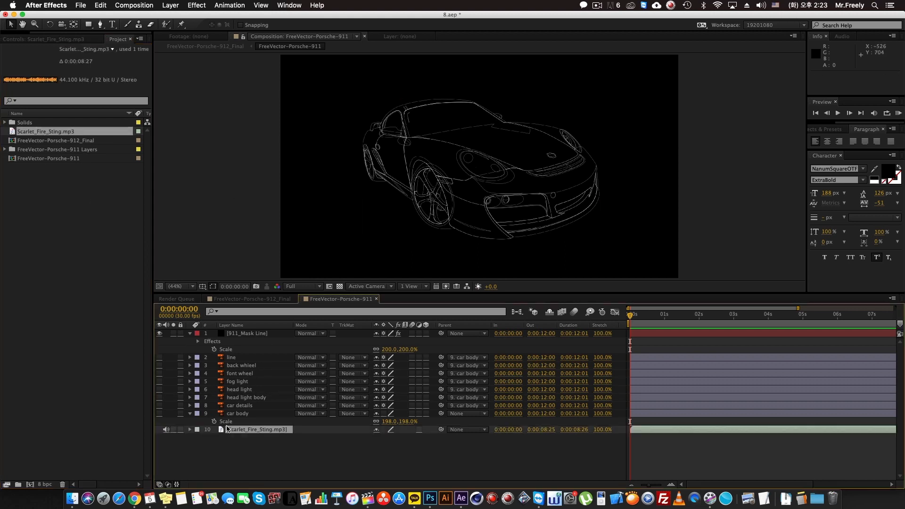
left_click_drag(639, 323, 771, 321)
key("Home")
- Set the FreeVector-Porsche-911 composition's duration to 0:00:08:01
key("super+k")
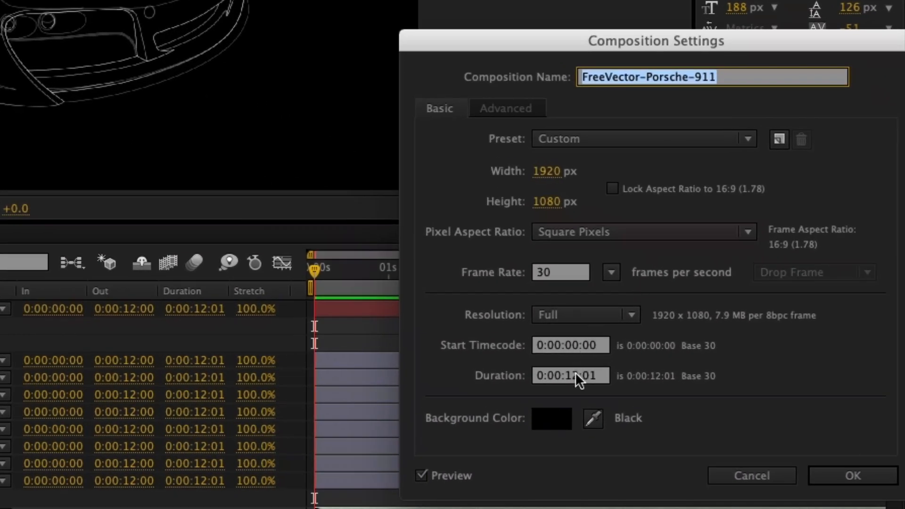
left_click(692, 369)
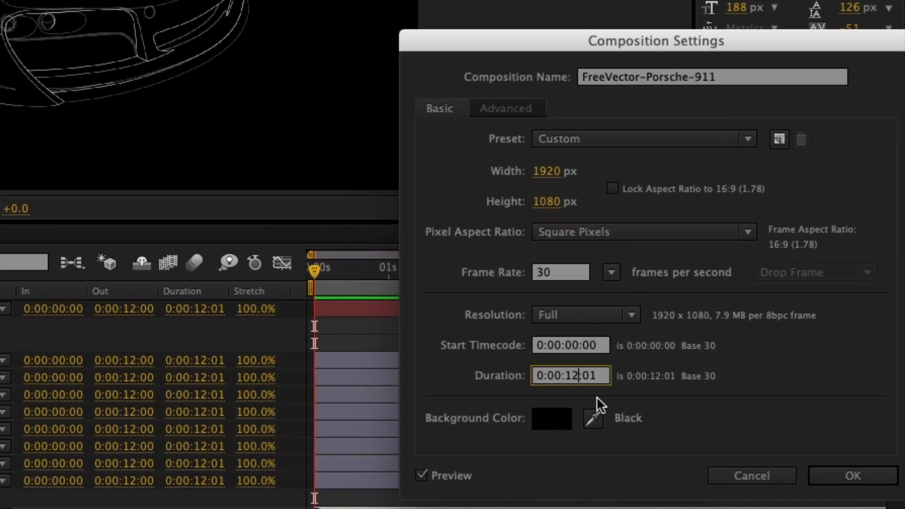
type("801")
key("Return")
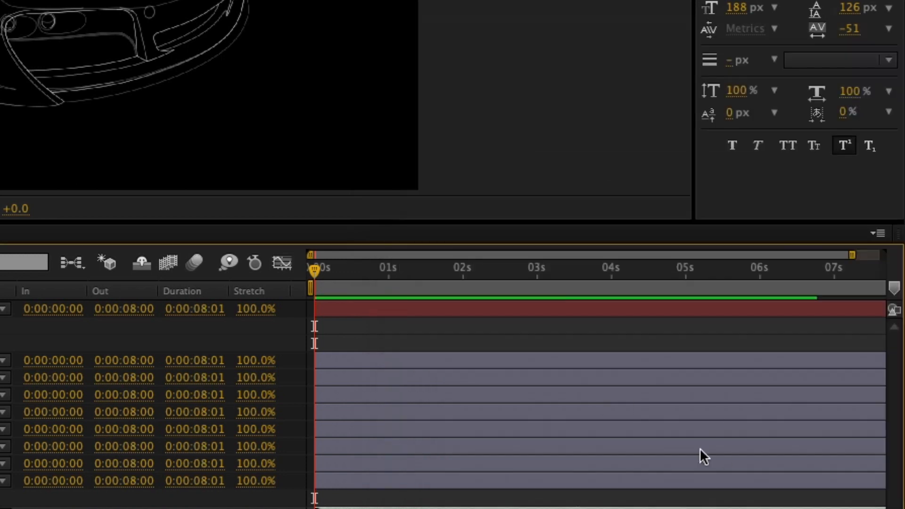
left_click(701, 464)
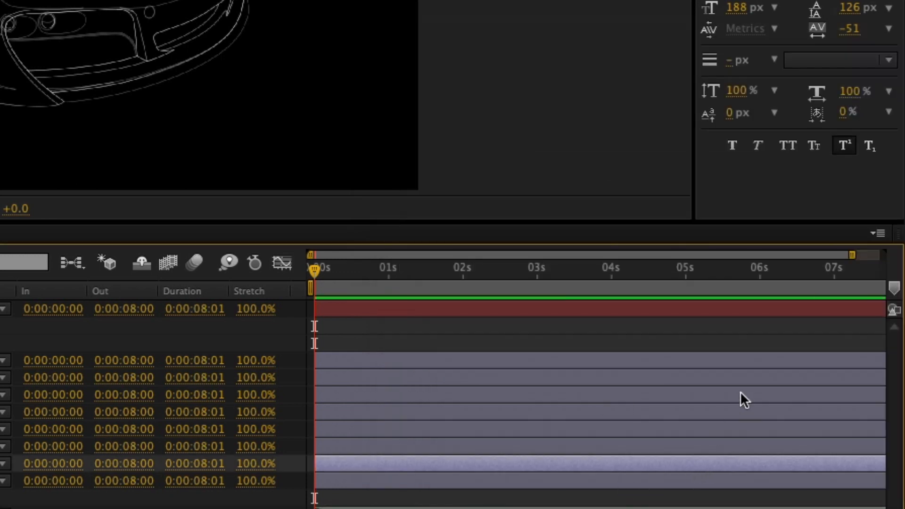
- Display the Scarlet_Fire_Sting.mp3 layer's audio waveform and move the current time to 0:00:05:26
left_click(624, 268)
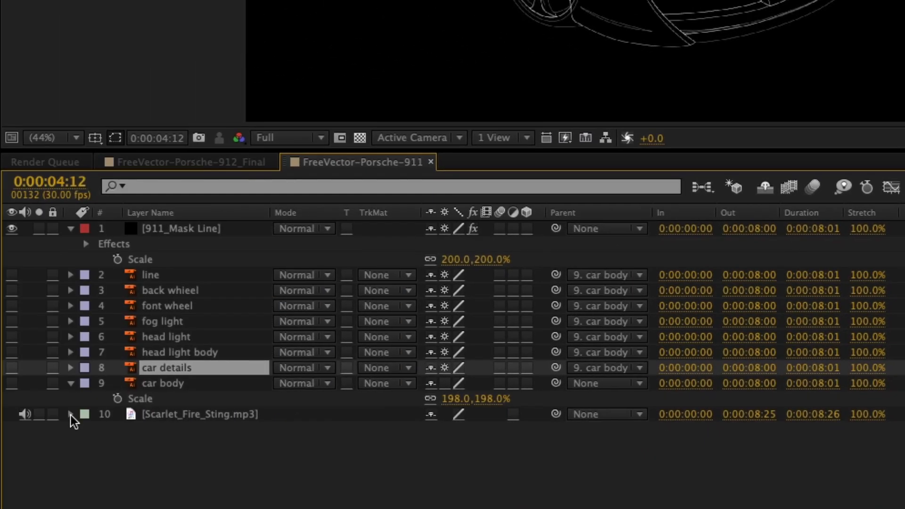
left_click(71, 415)
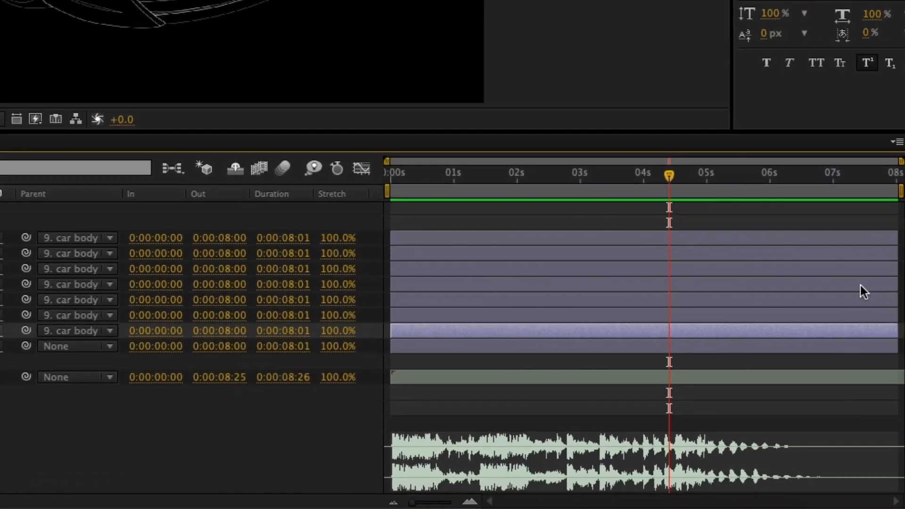
left_click_drag(706, 176, 765, 189)
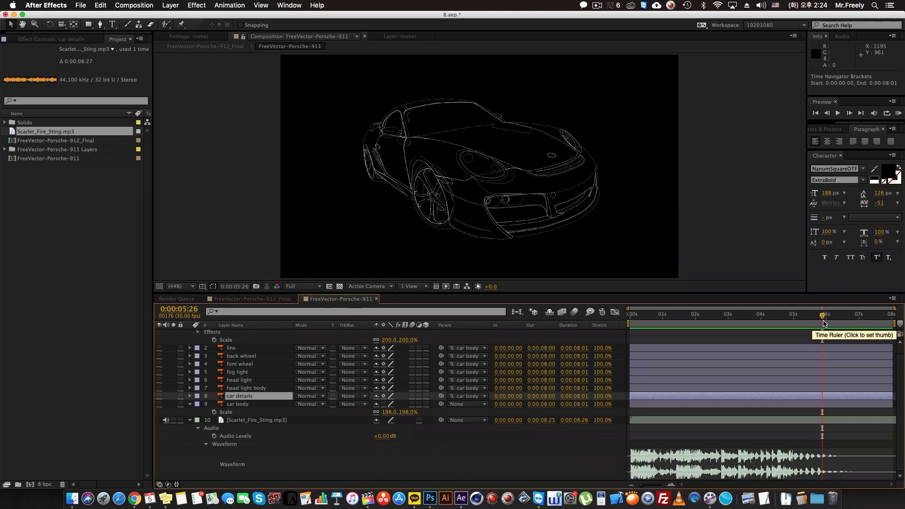
- Play the audio-only preview at the current time, return to the composition's start and play it again
key("KP_Decimal")
left_click(823, 321)
key("Home")
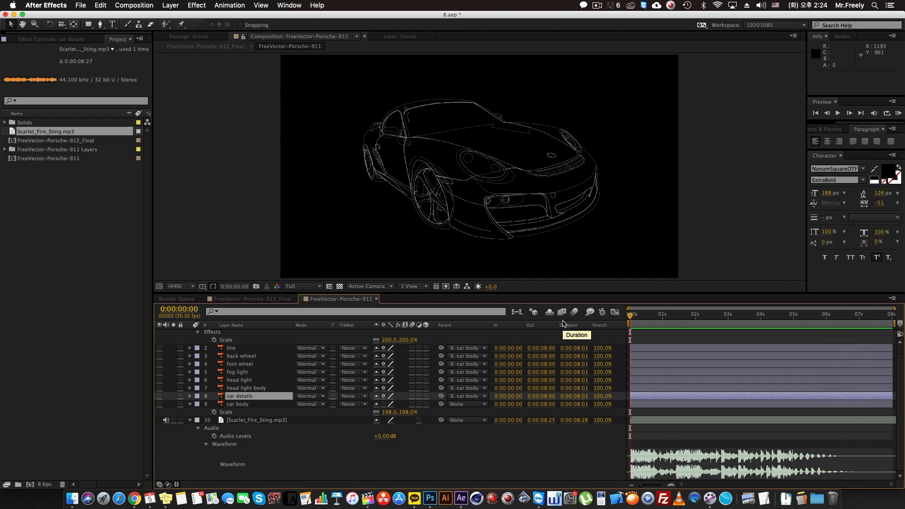
key("KP_Decimal")
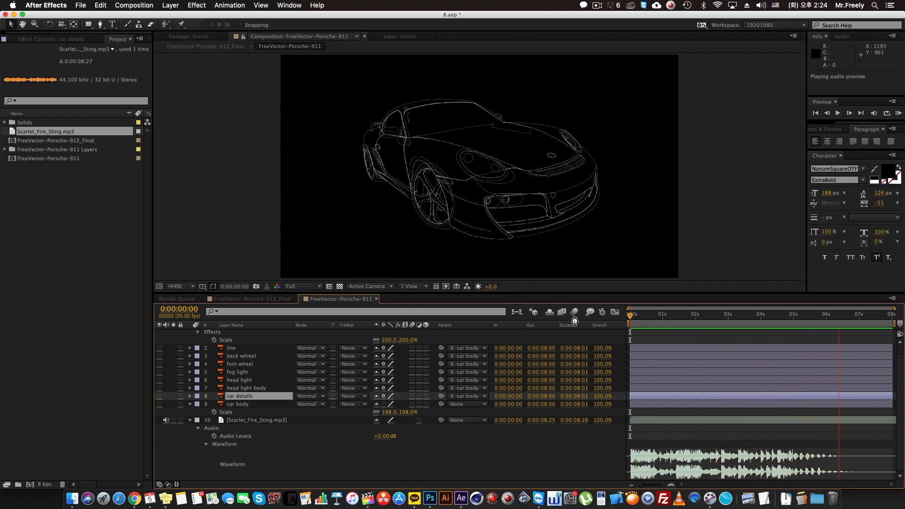
left_click(865, 341)
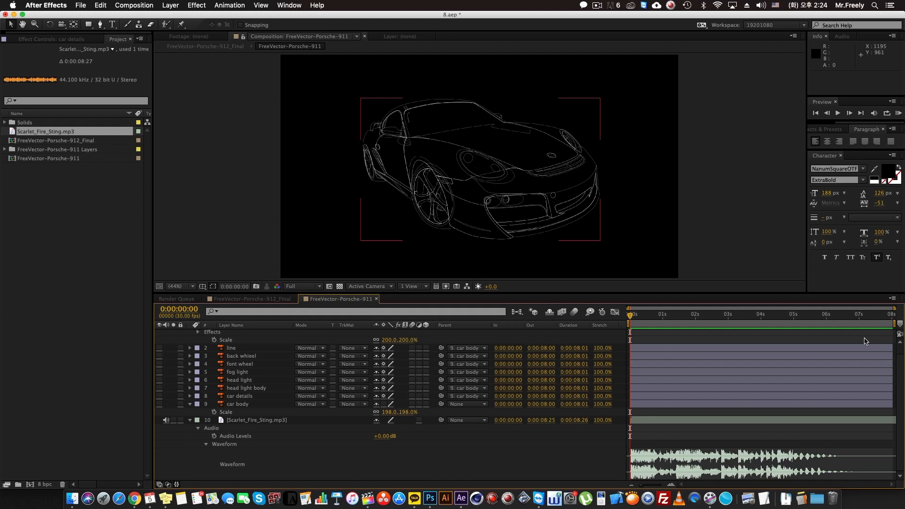
left_click(865, 341)
- Select the Scarlet_Fire_Sting.mp3 layer and play its audio-only preview from the start of the composition
left_click(650, 422)
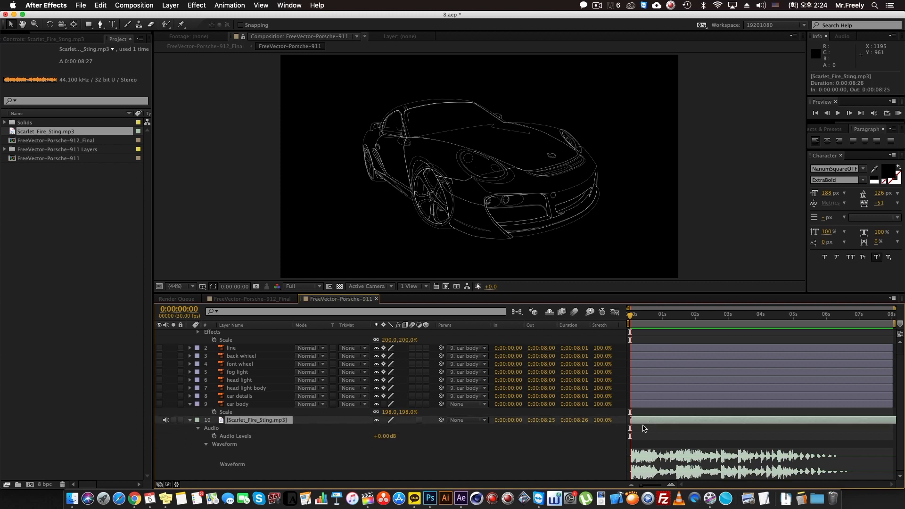
left_click(644, 429)
left_click(652, 422)
key("KP_Decimal")
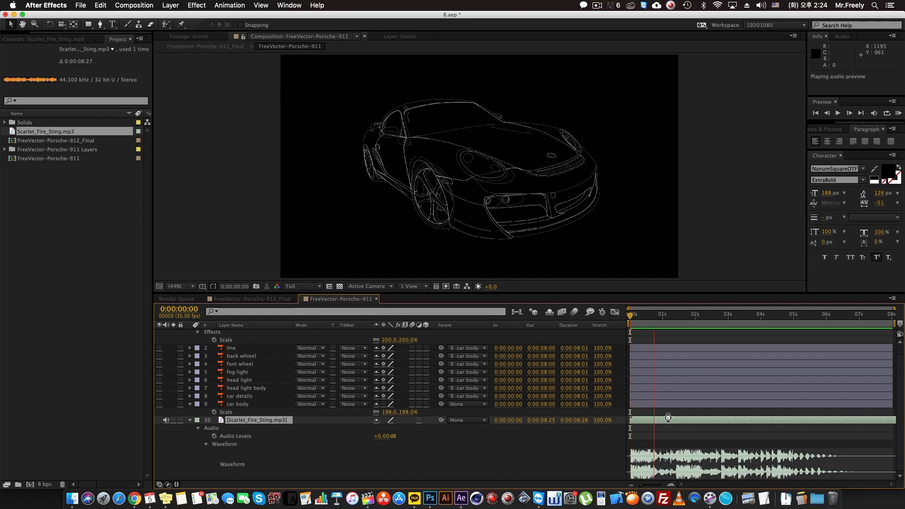
left_click(670, 420)
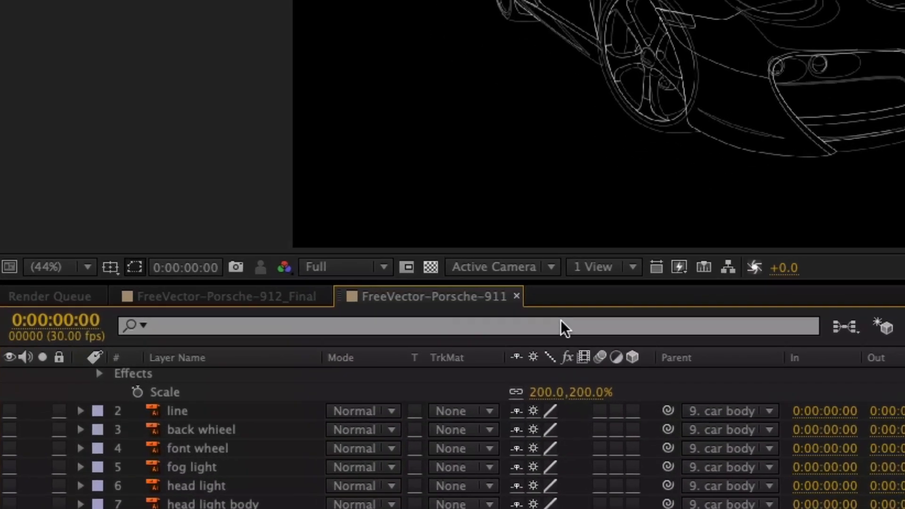
left_click(393, 312)
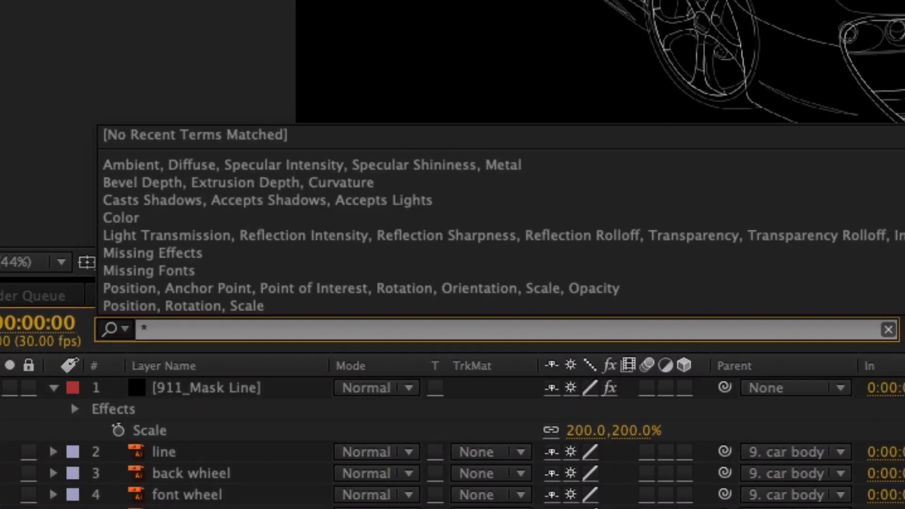
left_click_drag(153, 326, 128, 327)
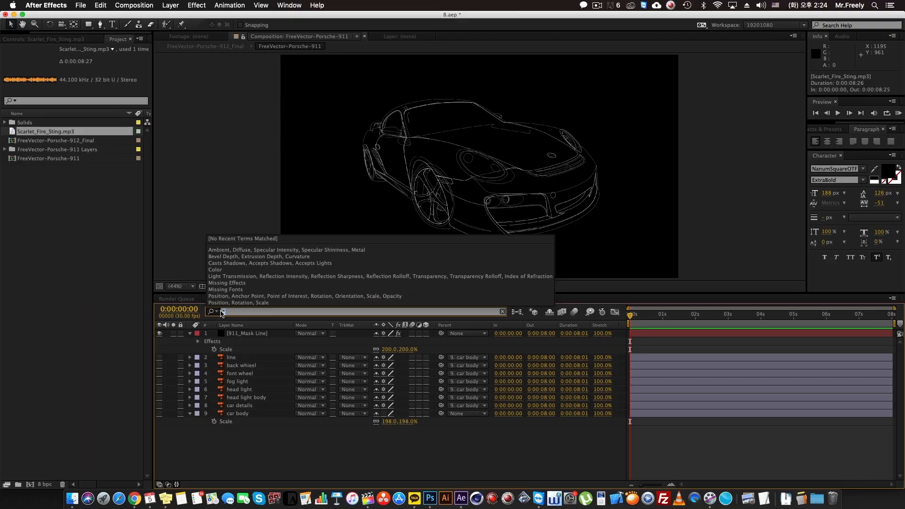
key("BackSpace")
- Expand the Scarlet_Fire_Sting.mp3 layer to show its audio levels and waveform
left_click(724, 413)
left_click(667, 408)
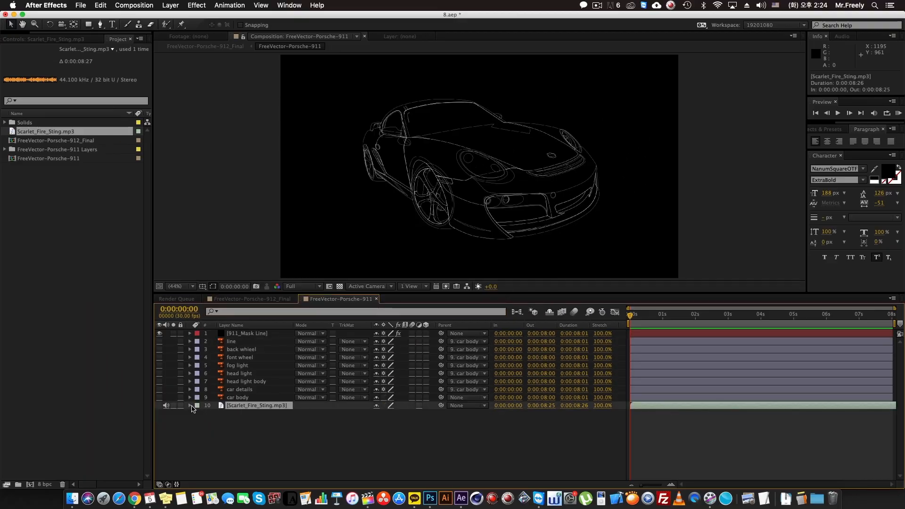
left_click(190, 406)
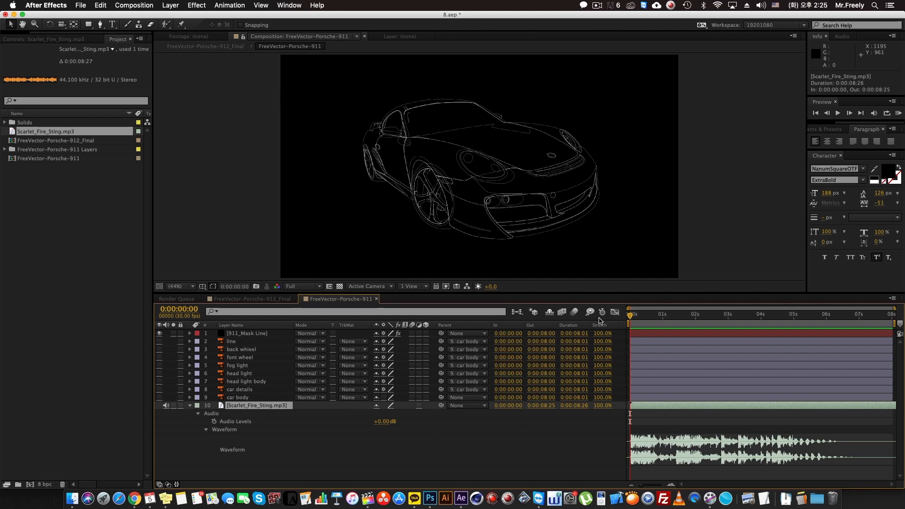
- Play the audio-only preview from the start and place five layer markers on the beats of the Scarlet_Fire_Sting.mp3 layer
key("KP_Decimal")
key("KP_Multiply")
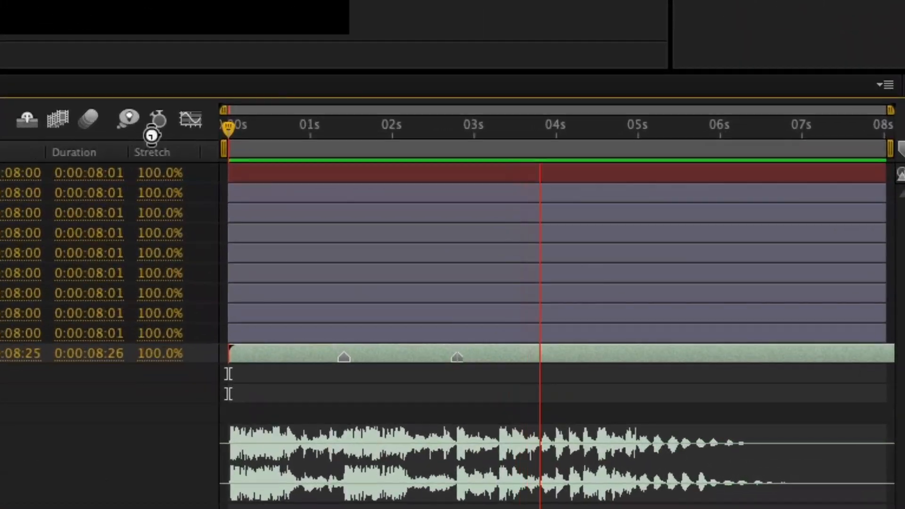
key("KP_Multiply")
key("KP_Multiply")
key("KP_Multiply")
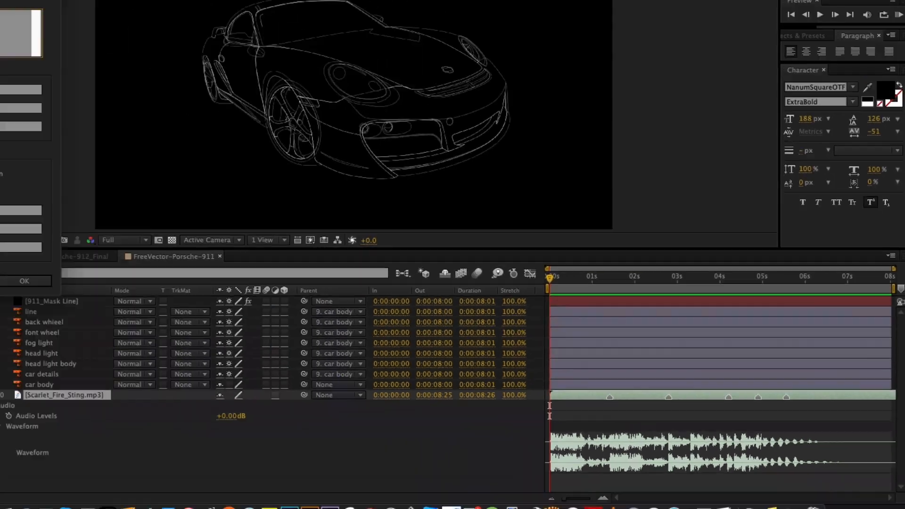
- Give the audio layer's marker at 0:00:01:12 the two-line comment "이부분에서 오디오는 어떻게해주세요. / 이 레이어를 이부분에서 반짝이게 해주세요." and review its settings
double_click(344, 358)
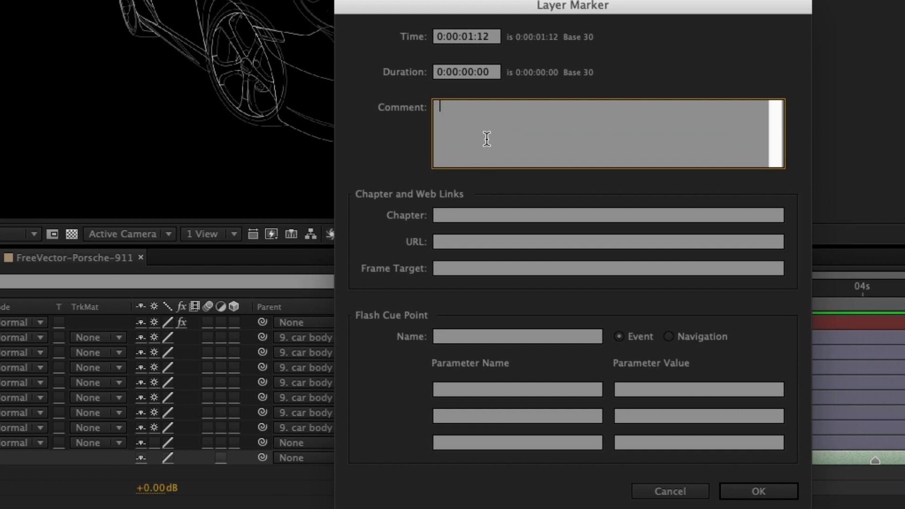
type("이부분에서 디오는 어떻게해주세요.")
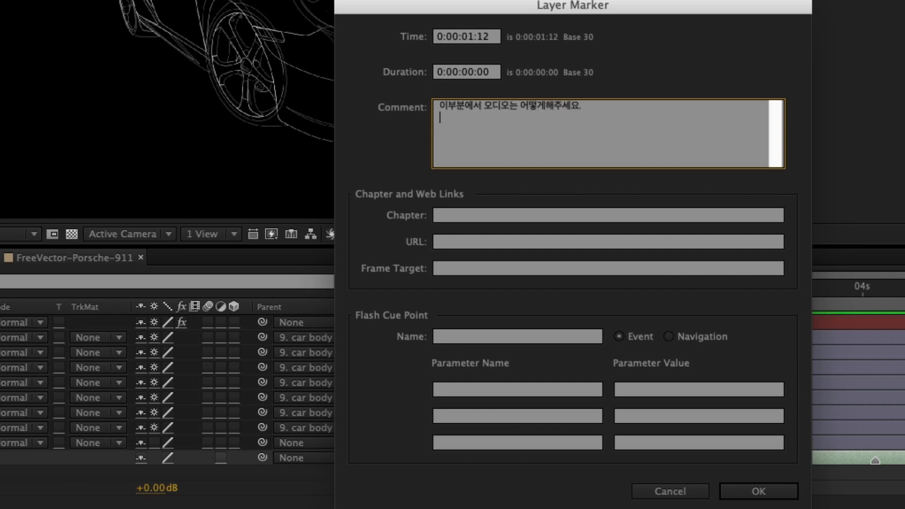
type("이 레이어를 이부분에서 반짝이게 해주세요")
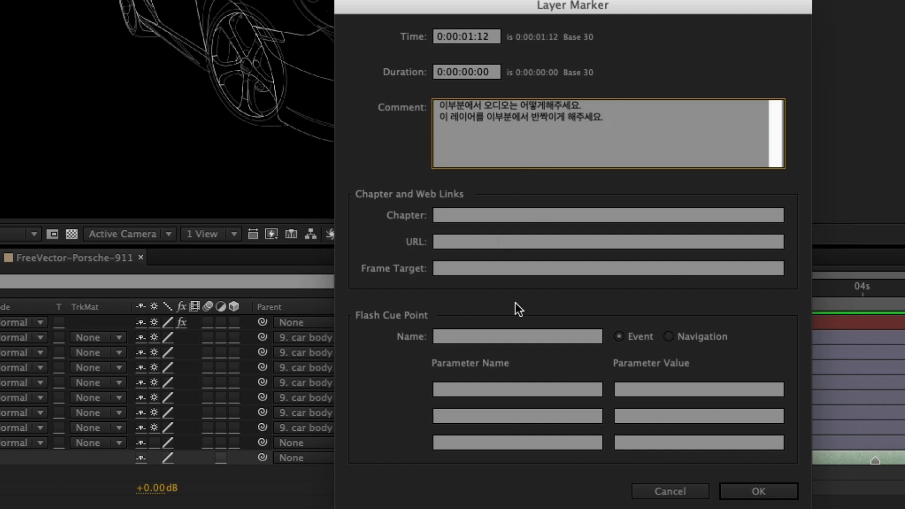
type(".")
left_click(755, 491)
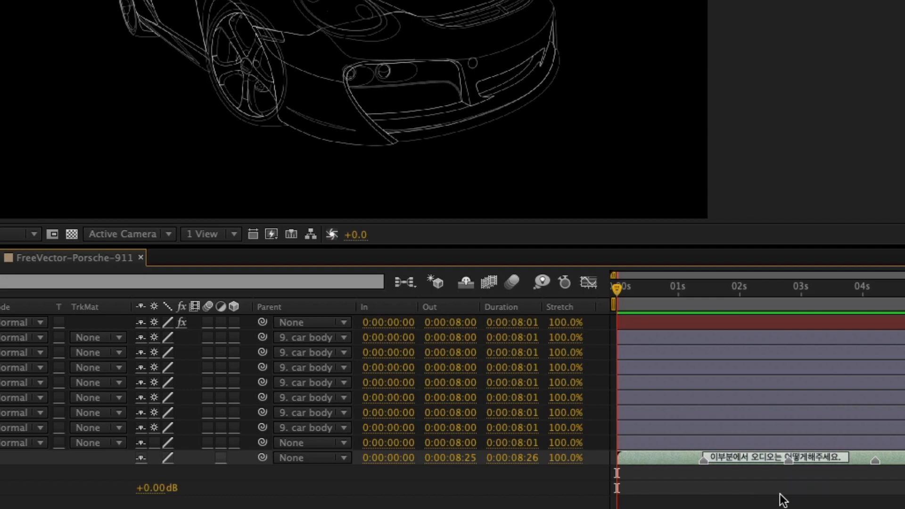
double_click(703, 462)
left_click(669, 490)
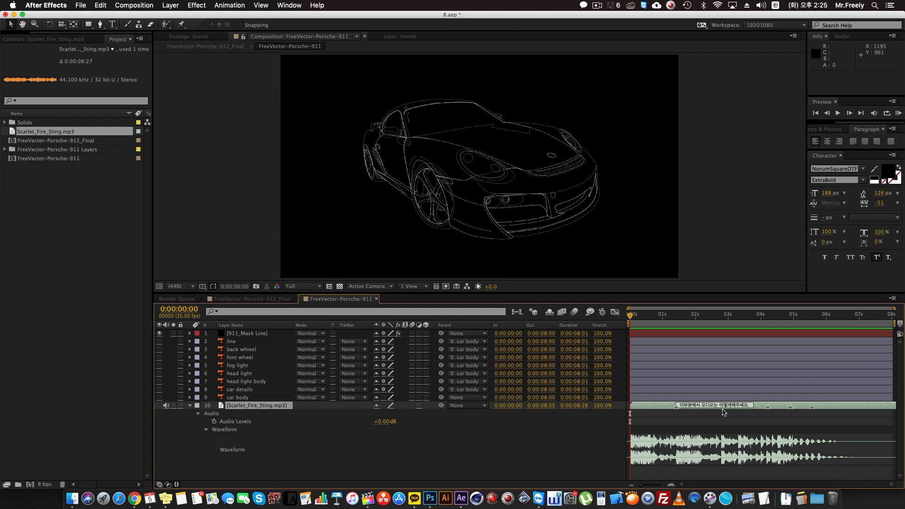
- Delete all the markers from the Scarlet_Fire_Sting.mp3 layer and deselect the layer
left_click(677, 407, "super")
left_click(768, 408, "super")
left_click(790, 407, "super")
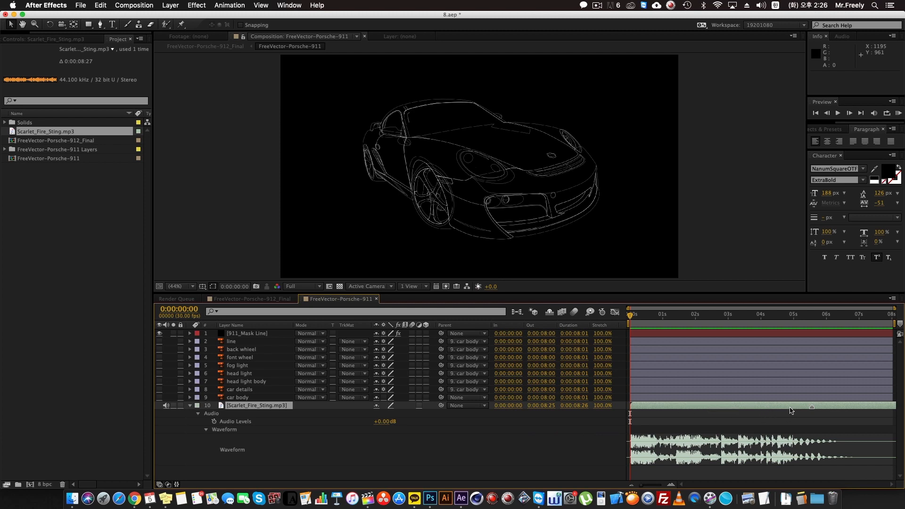
left_click(813, 409, "super")
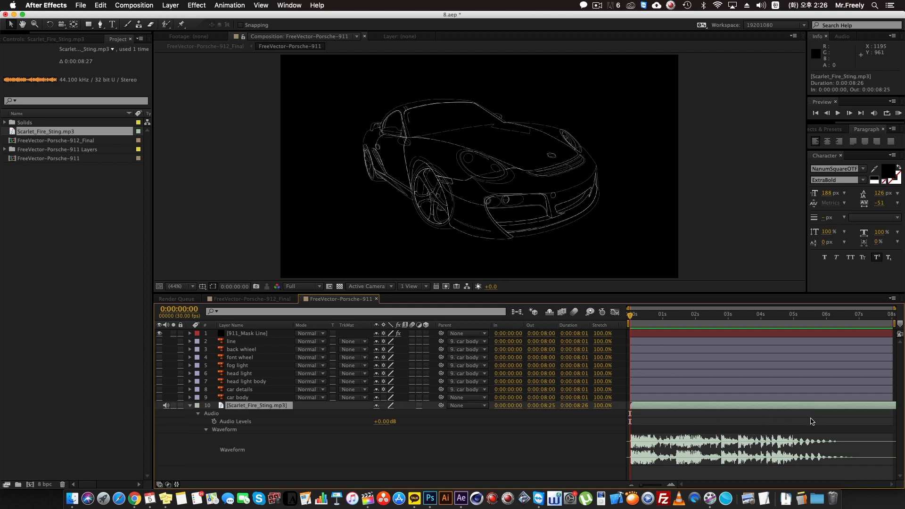
left_click(250, 428)
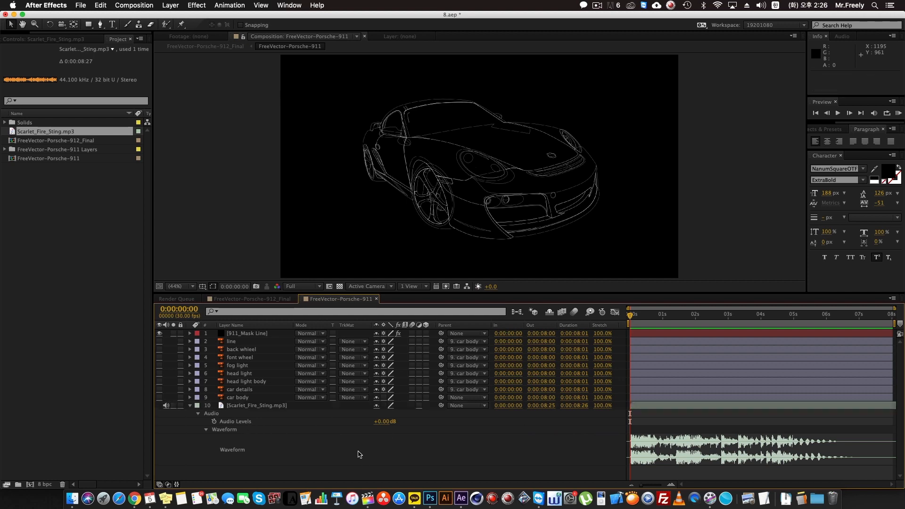
- Raise the Audio Levels of the Scarlet_Fire_Sting.mp3 layer to +4 dB and play the audio-only preview
left_click(384, 421)
type("1")
key("Return")
left_click_drag(381, 422, 391, 422)
key("KP_Decimal")
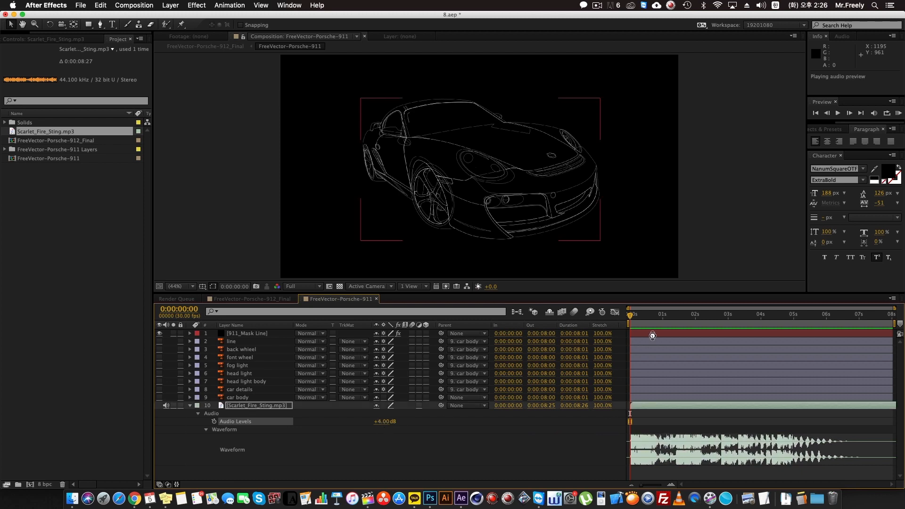
key("space")
- Display the Audio panel with its level meter and reset a lit clipping indicator
left_click(289, 5)
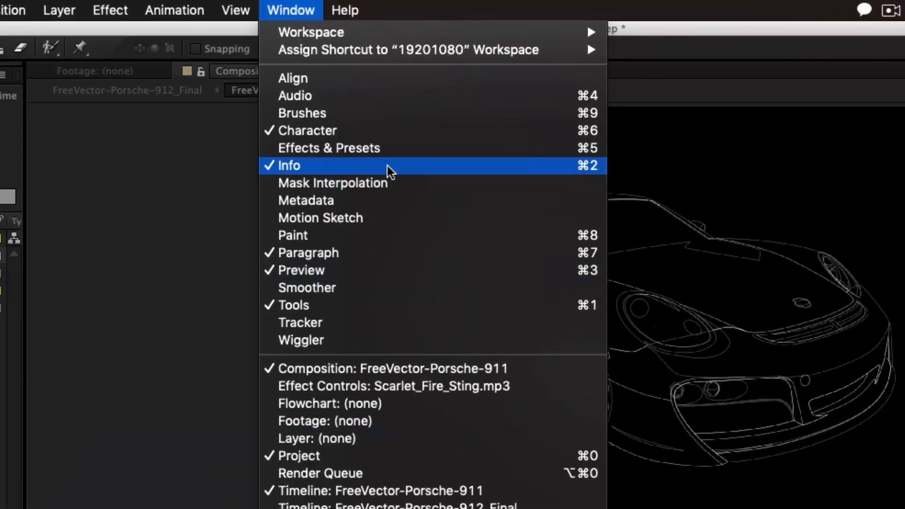
left_click(363, 95)
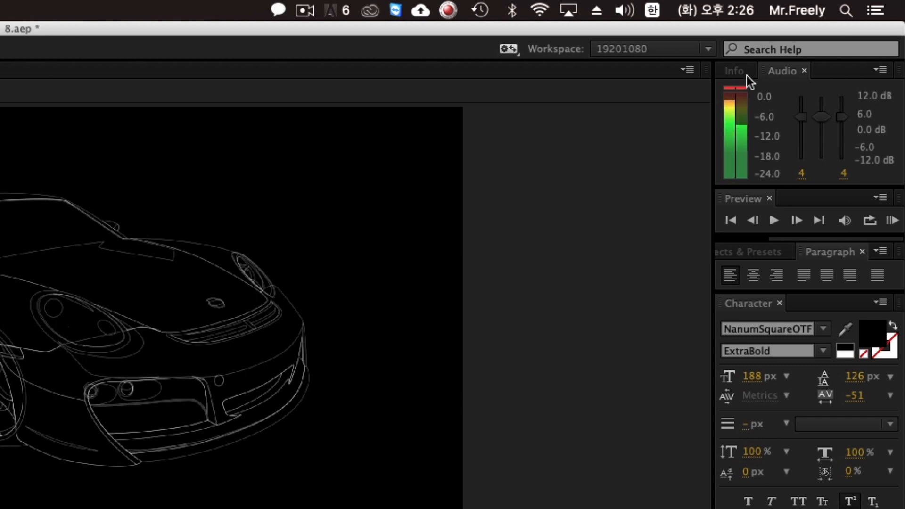
left_click(733, 90)
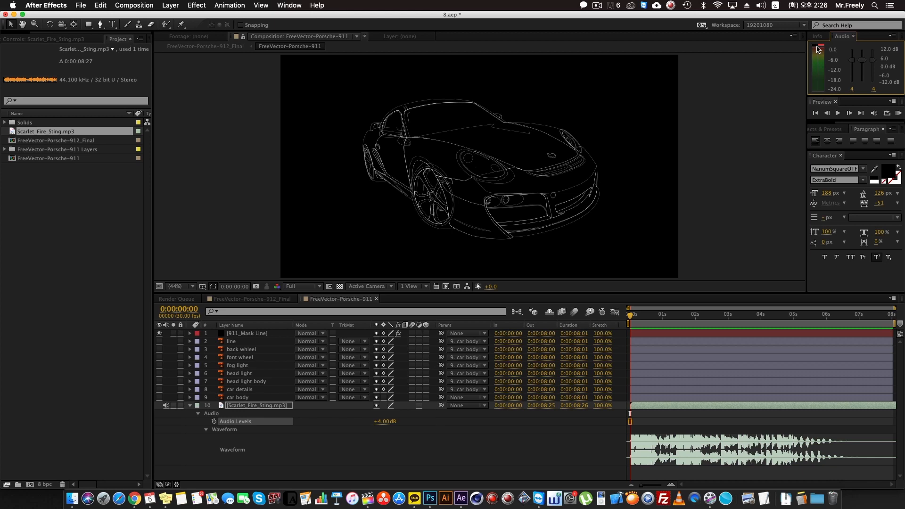
- Set the Audio Levels of the Scarlet_Fire_Sting.mp3 layer to 0 dB and check the level meter in an audio-only preview
left_click(384, 421)
type("0")
key("Return")
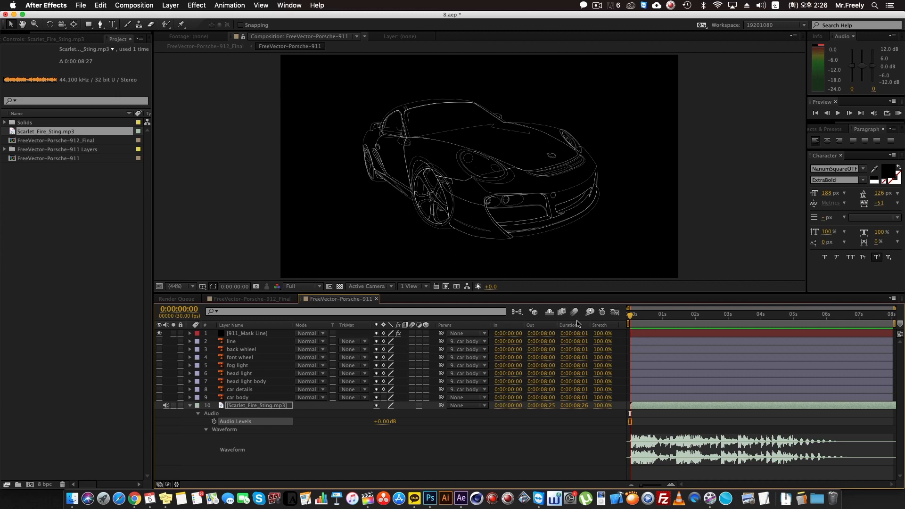
key("KP_Decimal")
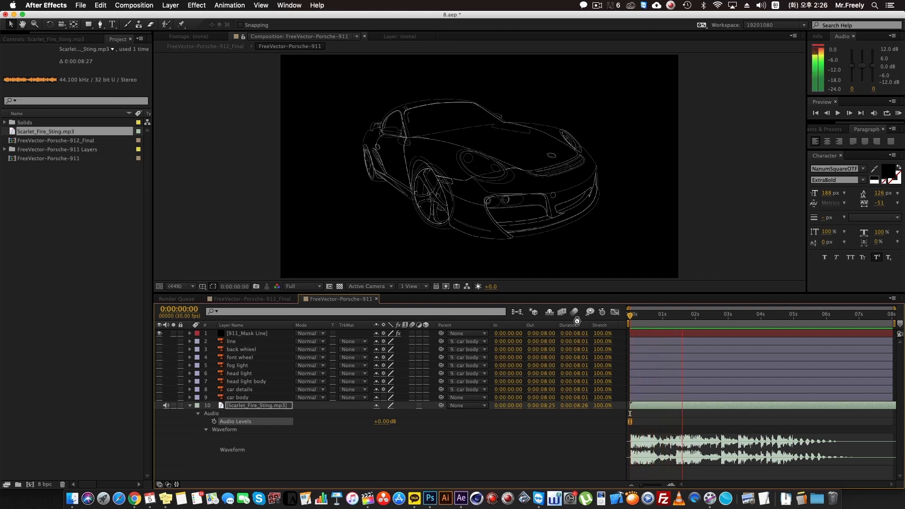
left_click(642, 349)
- Set the Audio Levels of the Scarlet_Fire_Sting.mp3 layer to -1 dB, preview the audio and reselect the layer
left_click(383, 422)
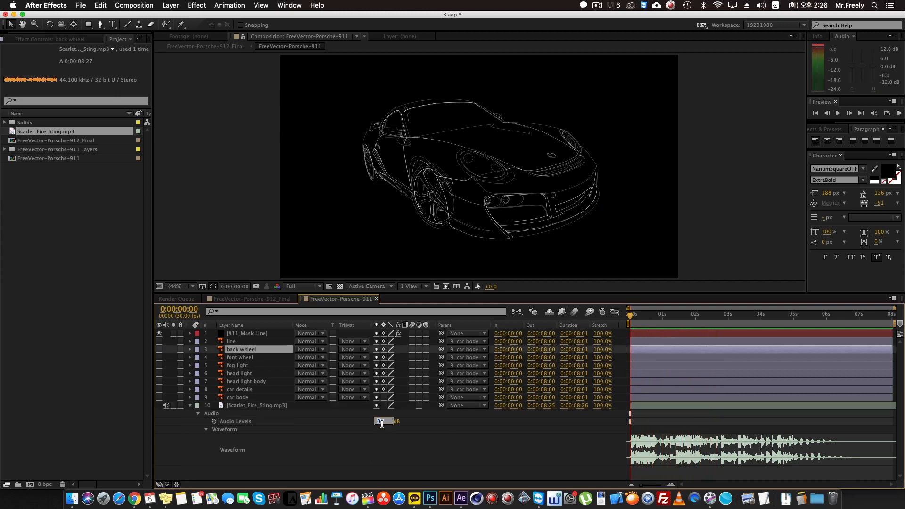
type("-1")
key("Return")
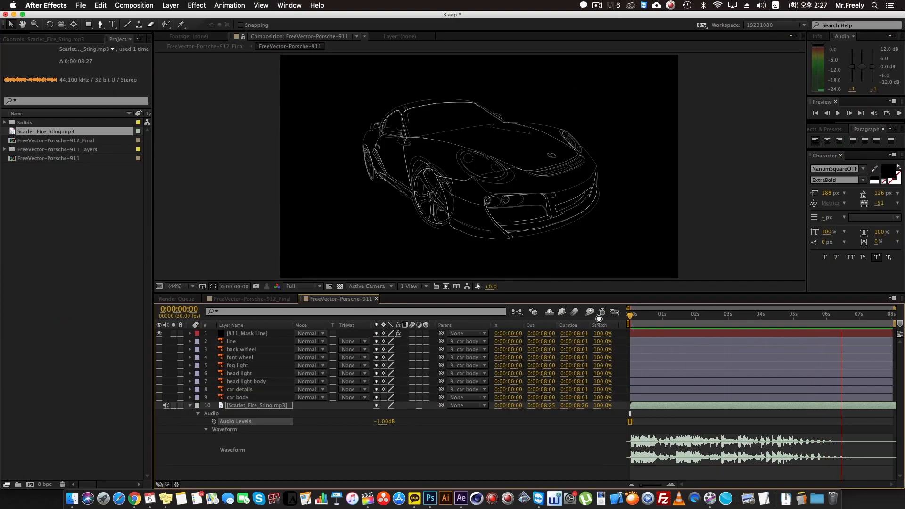
left_click(765, 370)
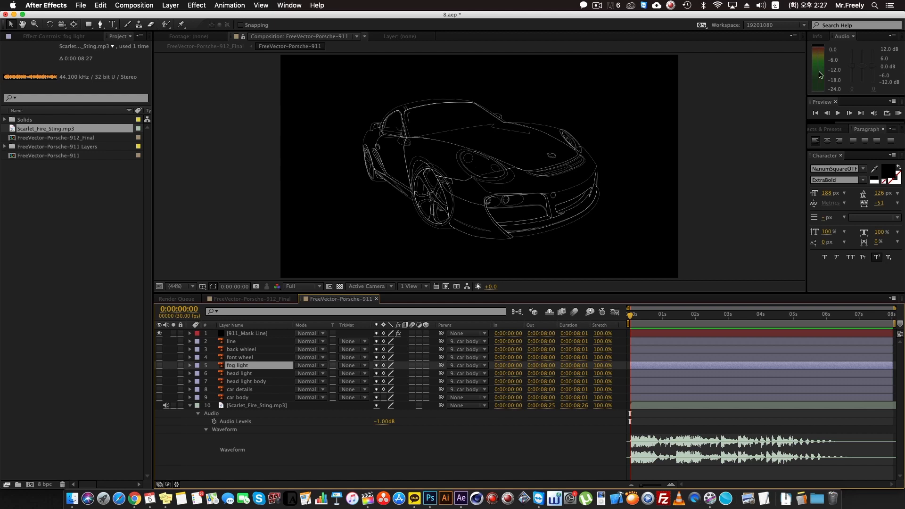
left_click(242, 406)
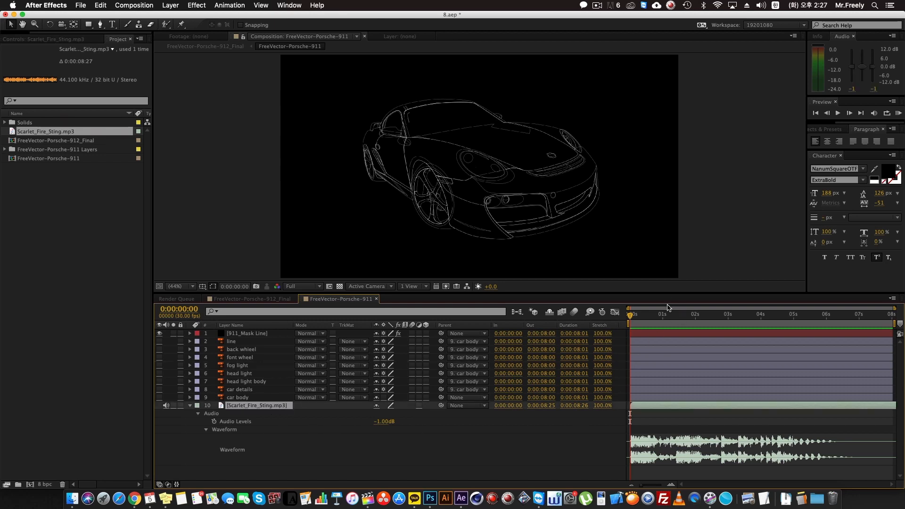
- Save the project and select the 911_Mask Line layer in the FreeVector-Porsche-911 composition
left_click(486, 191)
left_click(555, 451)
key("super+s")
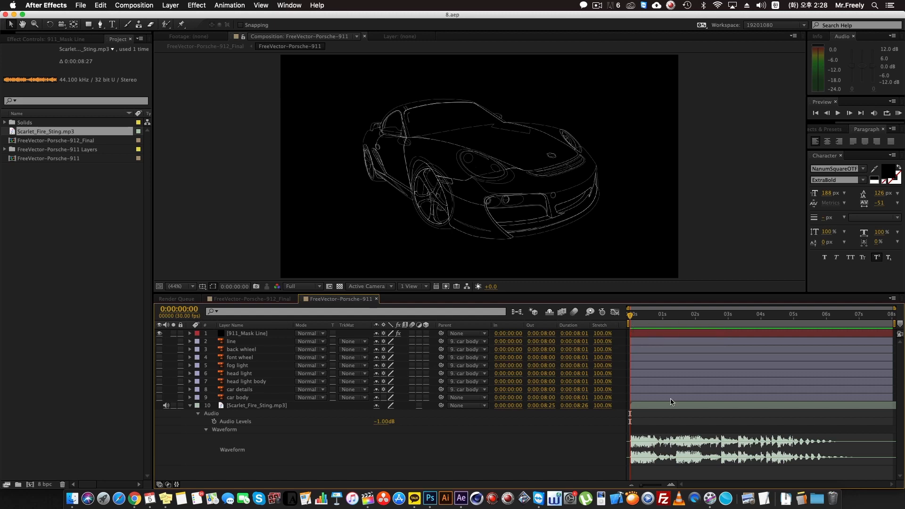
left_click(531, 214)
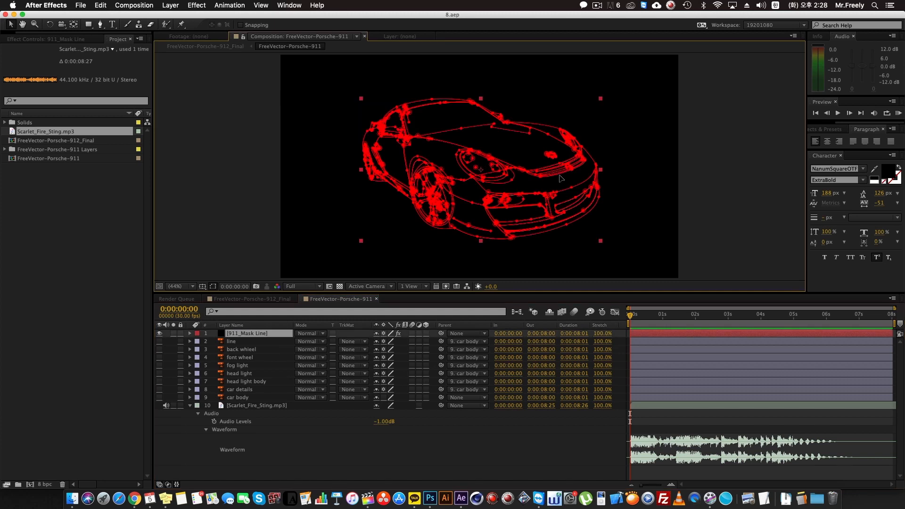